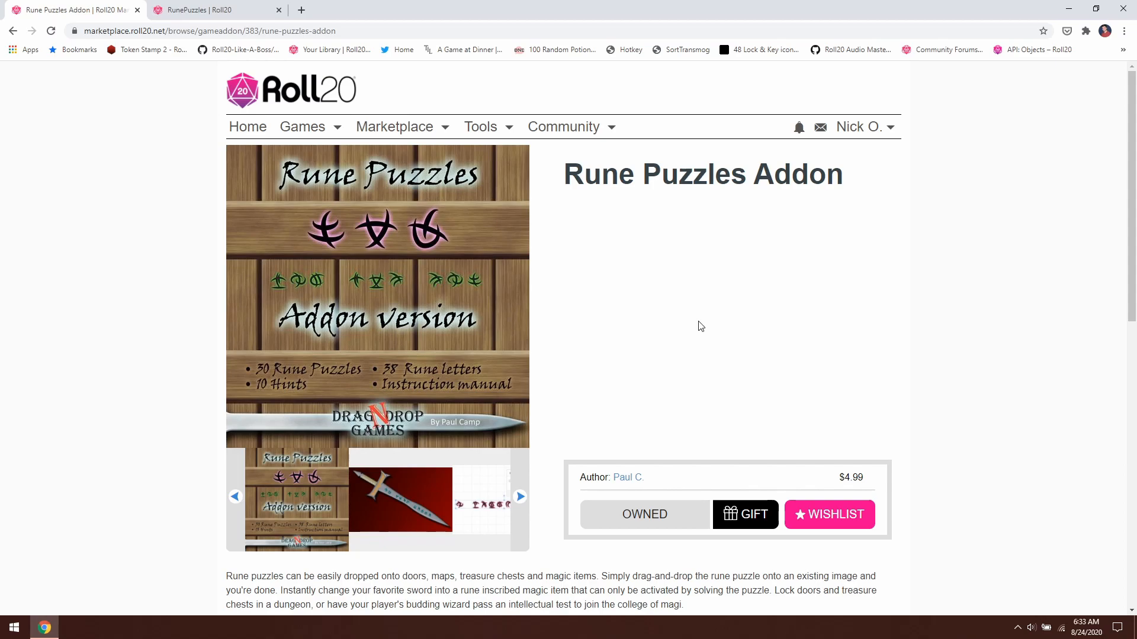
Step: Switch to the RunePuzzles game, view the Hint 2 handout, then move it aside and minimize it
key("ctrl+Tab")
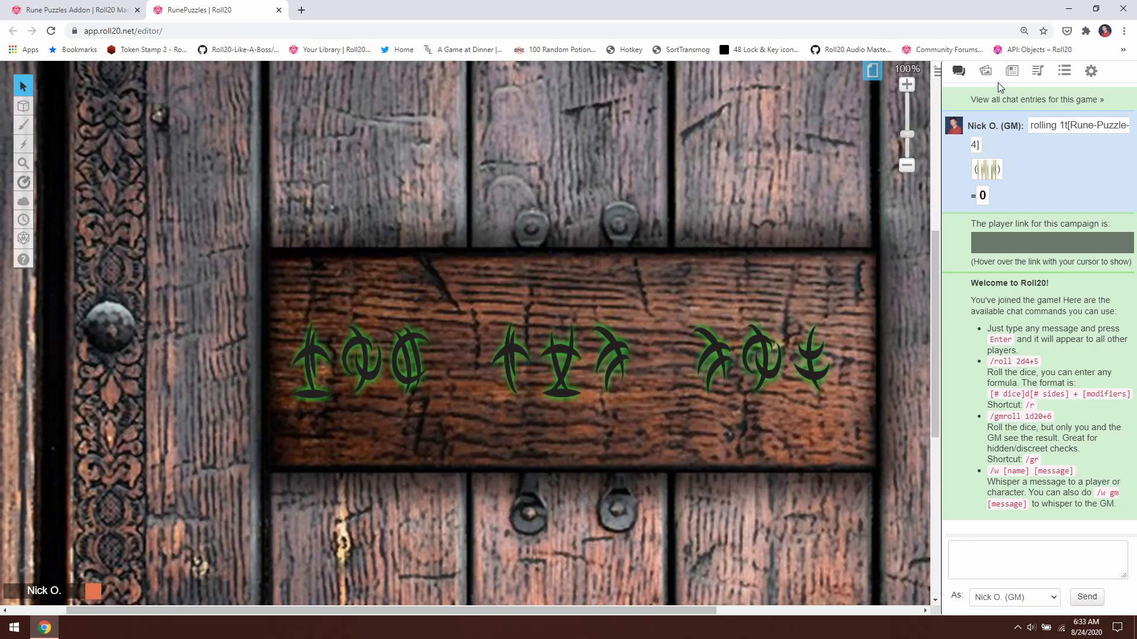
left_click(1012, 71)
left_click(1001, 229)
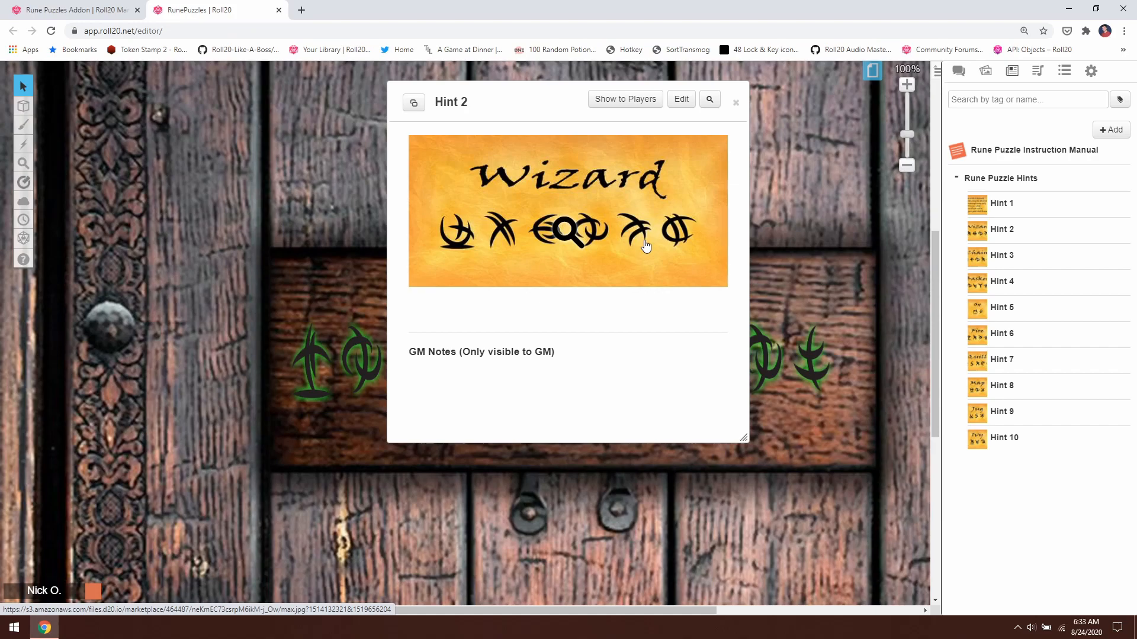
left_click_drag(482, 103, 681, 157)
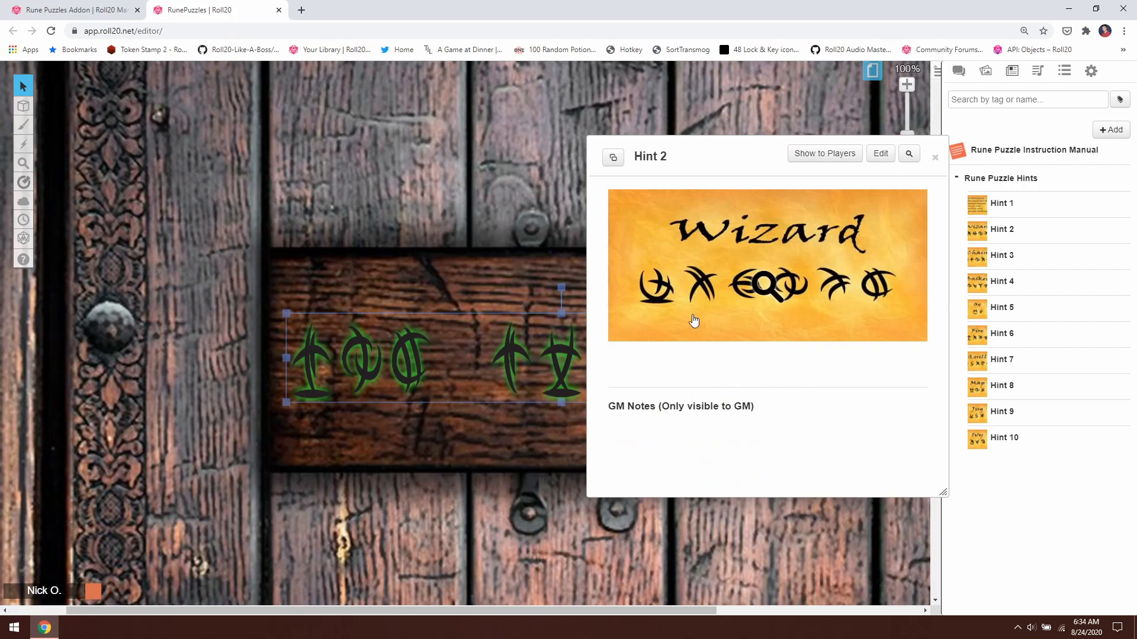
double_click(734, 149)
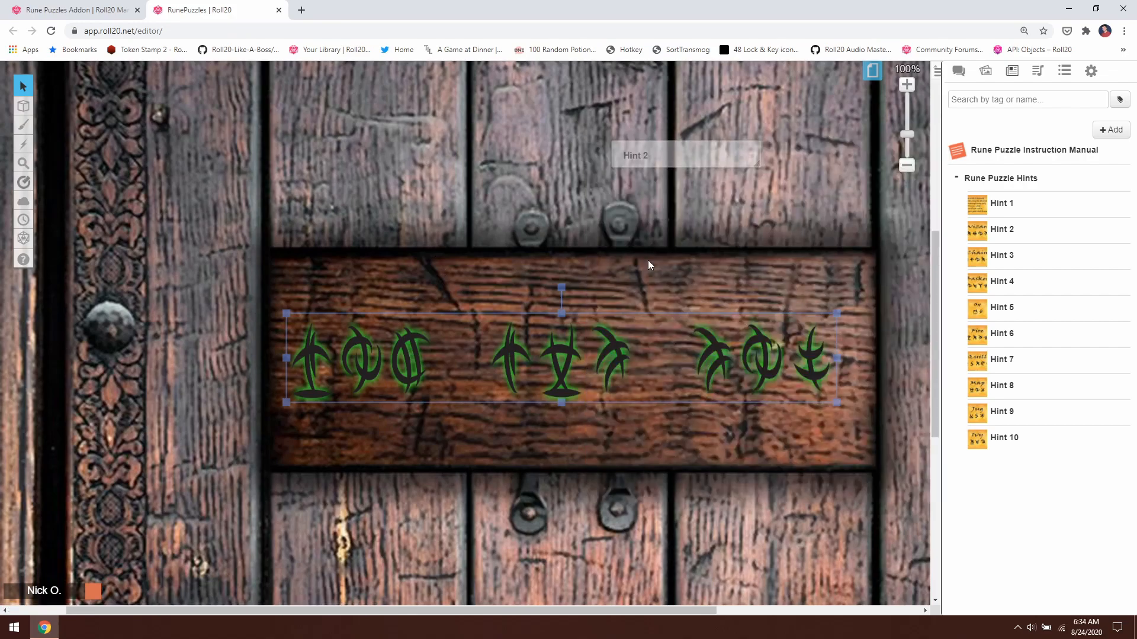
Step: Change the multi-sided green rune token on the door to its "Had hEr rat" side
right_click(466, 357)
mouse_move(507, 354)
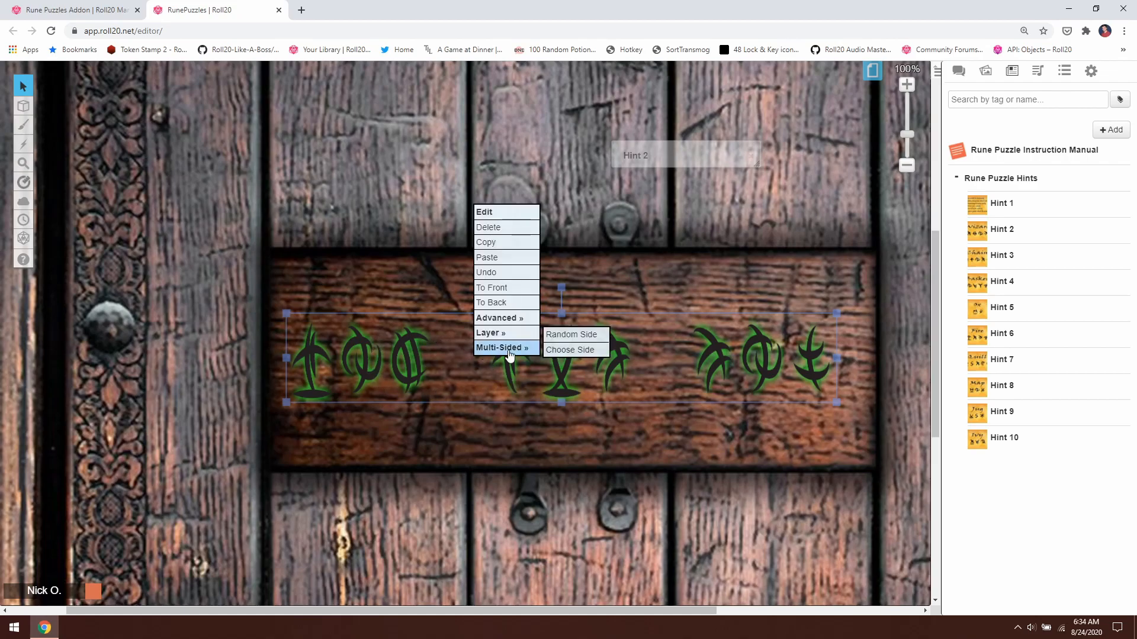
left_click(583, 355)
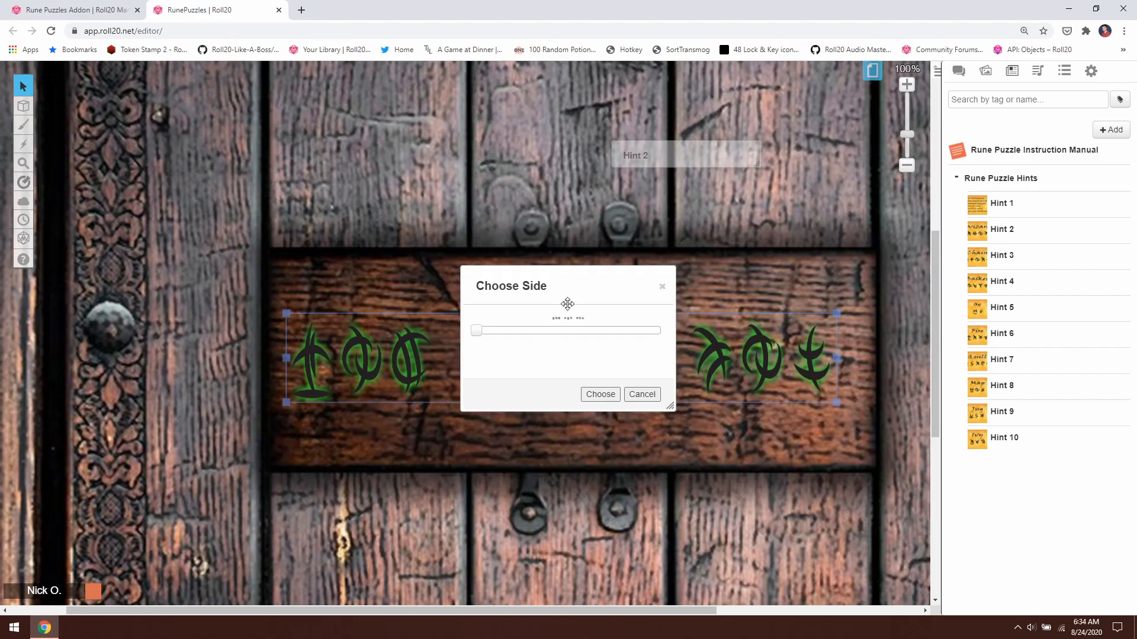
left_click(515, 331)
left_click(603, 395)
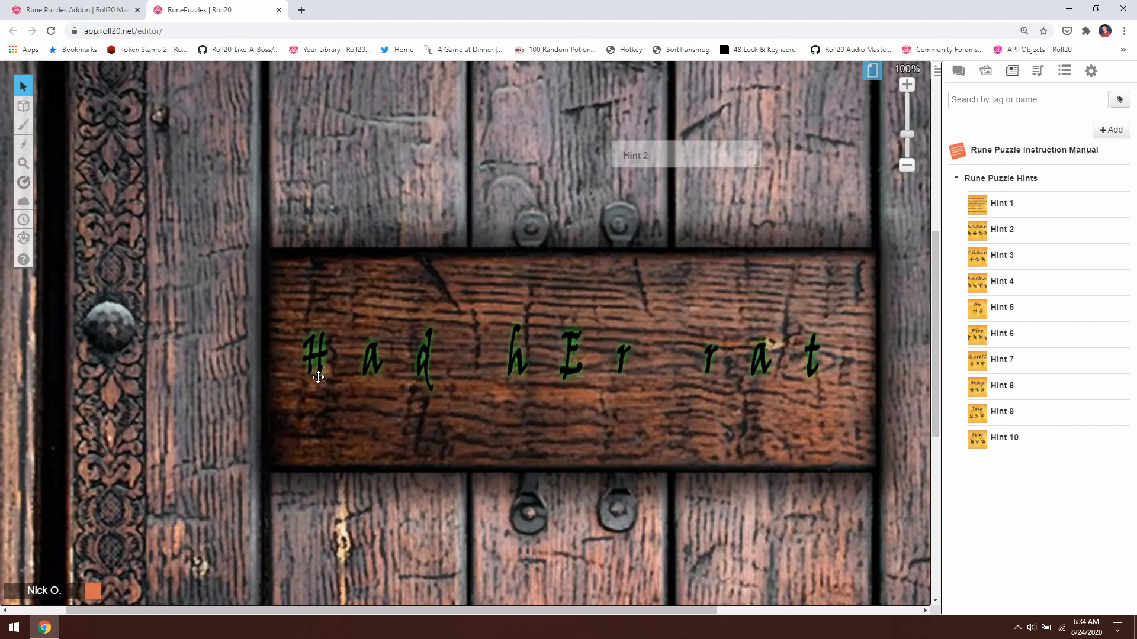
Step: Change the "Had hEr rat" token to the side showing the solved anagram "Hard Earth"
right_click(535, 365)
mouse_move(568, 357)
left_click(642, 359)
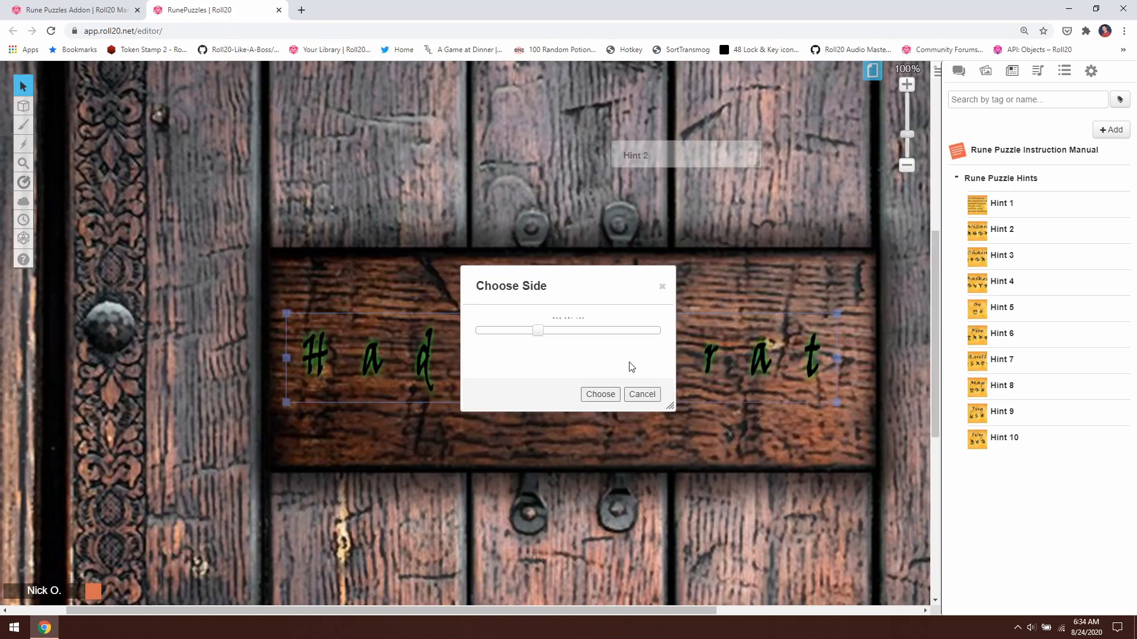
left_click(594, 331)
left_click(600, 393)
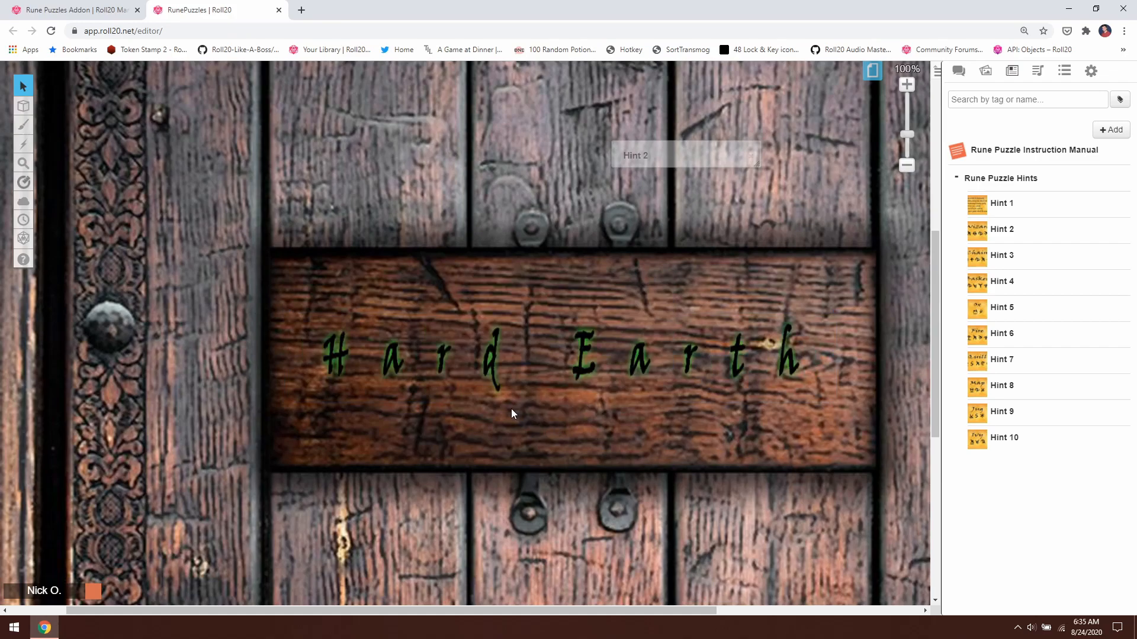
Step: Change the "Hard Earth" token to its last side, the answer "Stone"
right_click(539, 380)
mouse_move(572, 373)
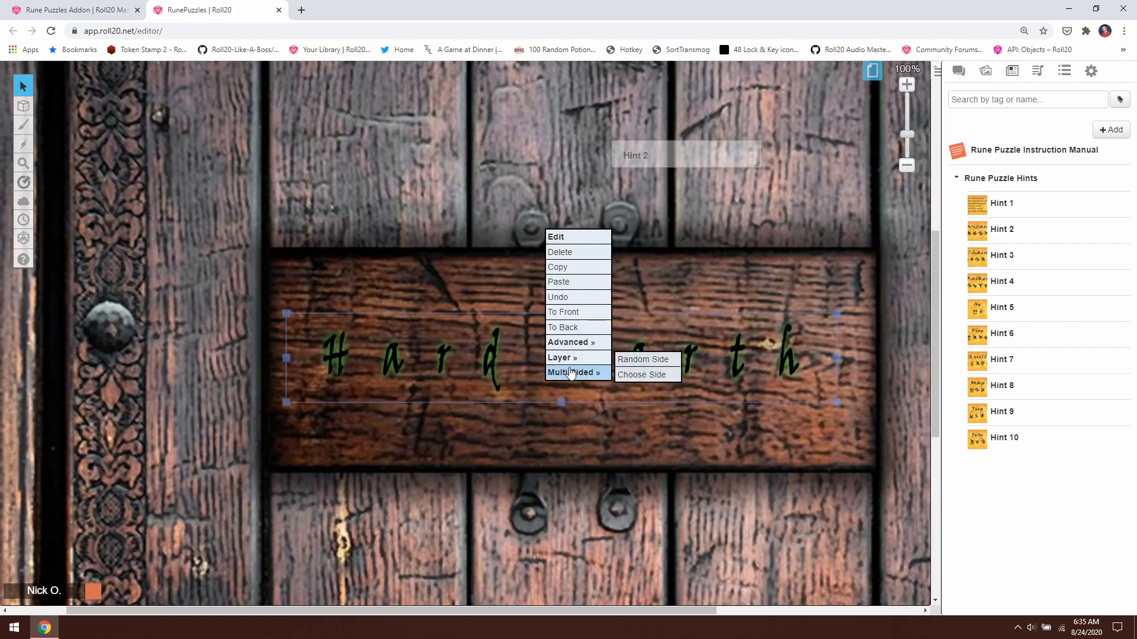
left_click(642, 375)
left_click(657, 332)
left_click(602, 394)
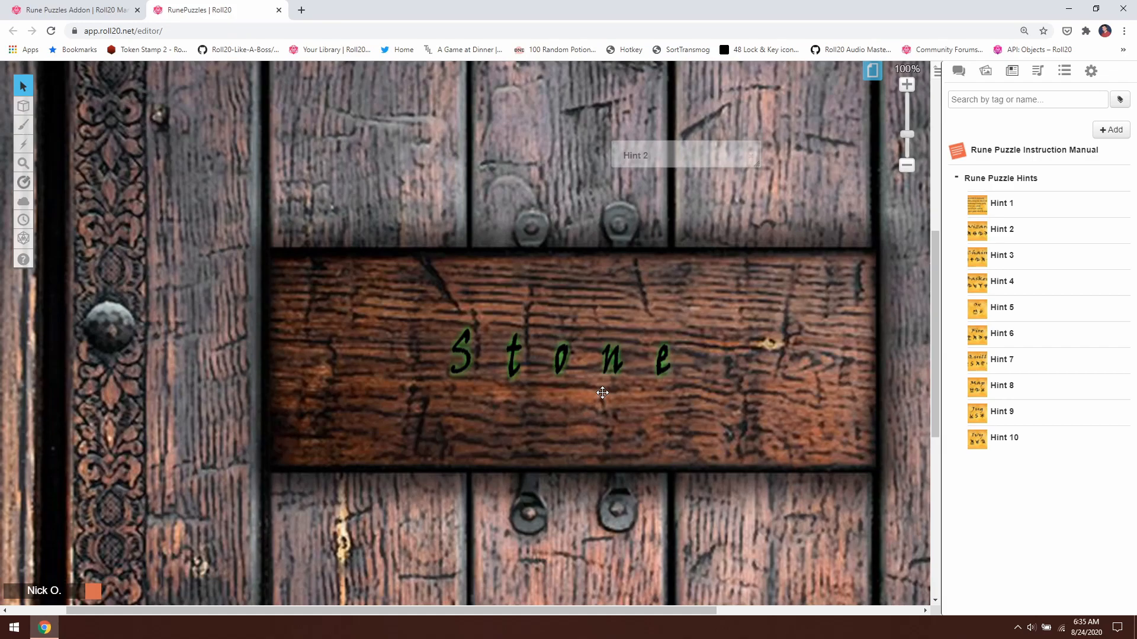
Step: Return the "Stone" token to its first side with the green runes
left_click(619, 364)
right_click(619, 364)
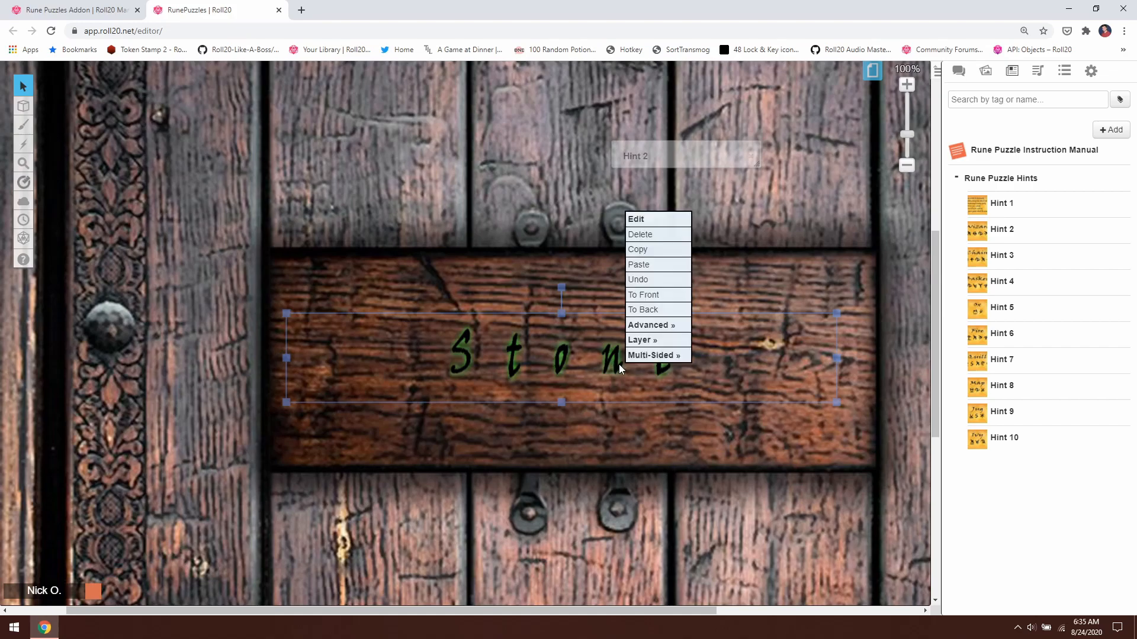
mouse_move(653, 355)
left_click(724, 357)
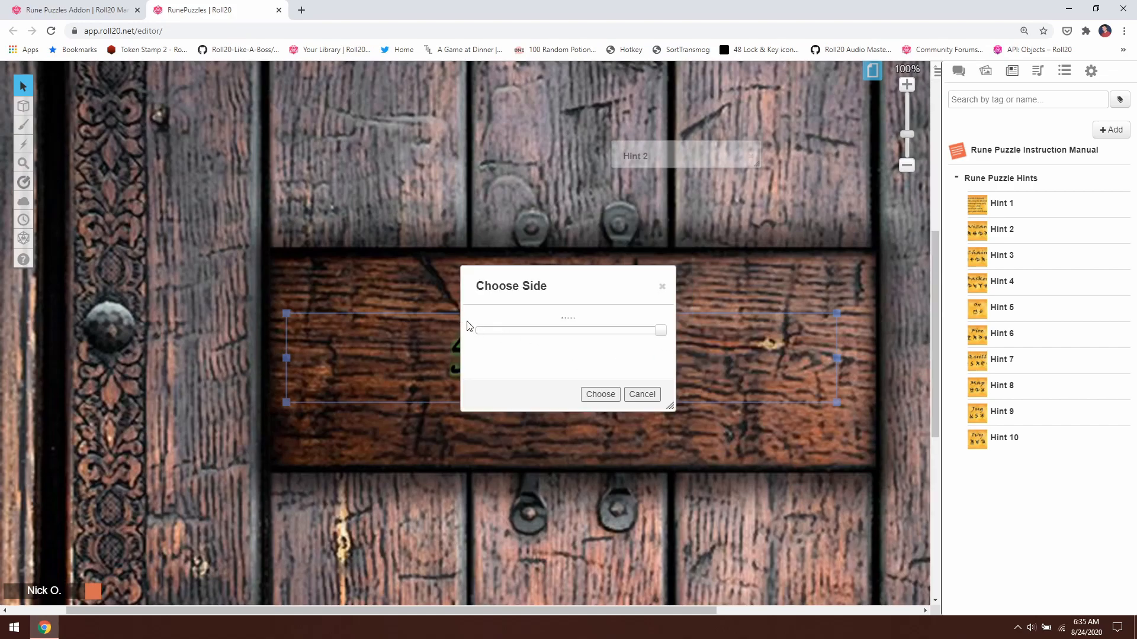
left_click(598, 395)
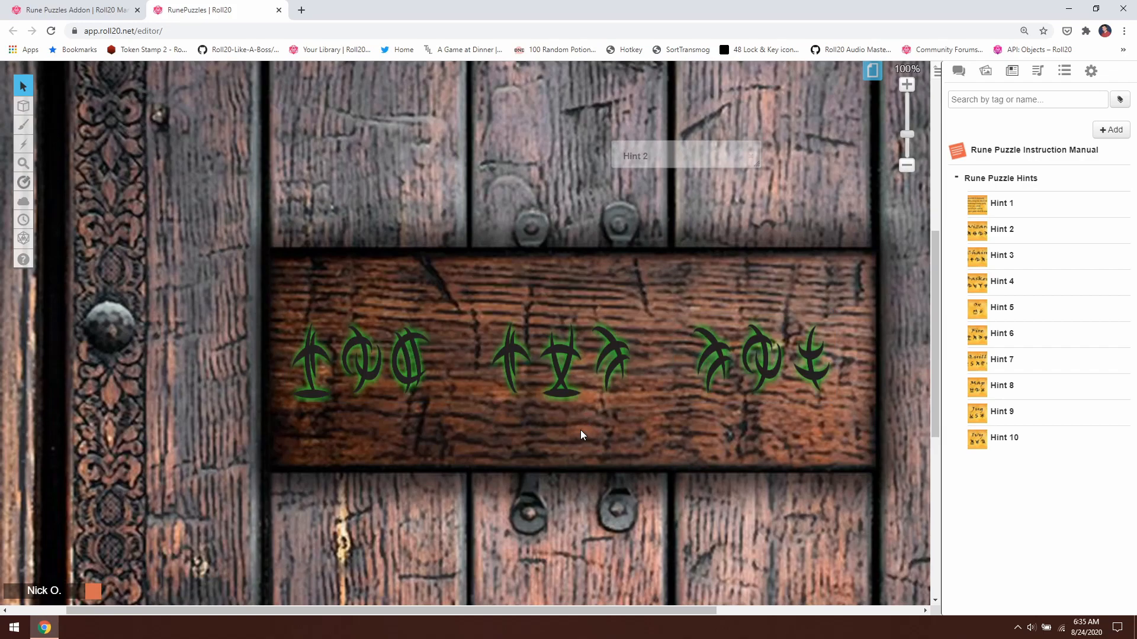
Step: Choose the "Had hEr rat" side again for the green rune token on the door
right_click(573, 385)
mouse_move(581, 366)
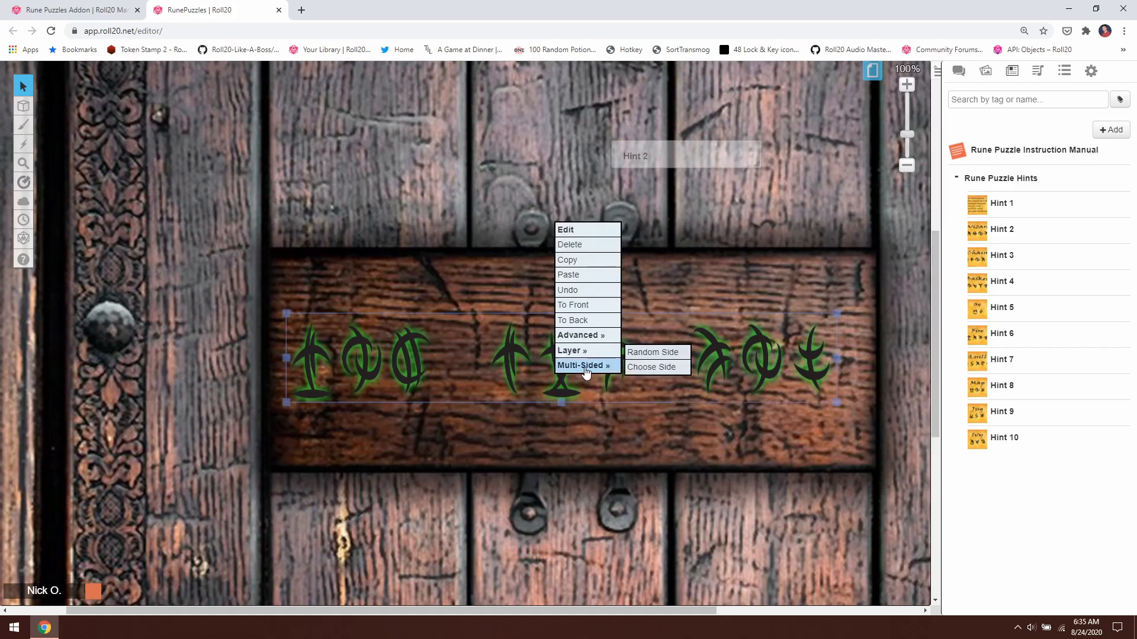
left_click(644, 372)
left_click(597, 393)
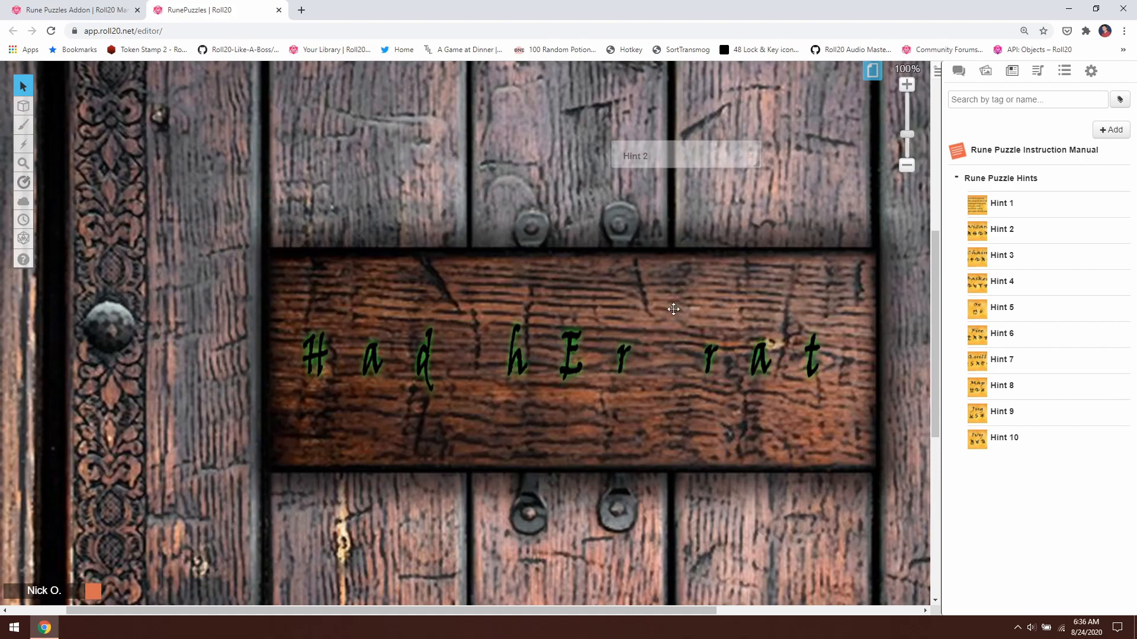
Step: Browse the rollable tables and place the Rune-Puzzle-2 token on the Rune Door page
left_click(1065, 74)
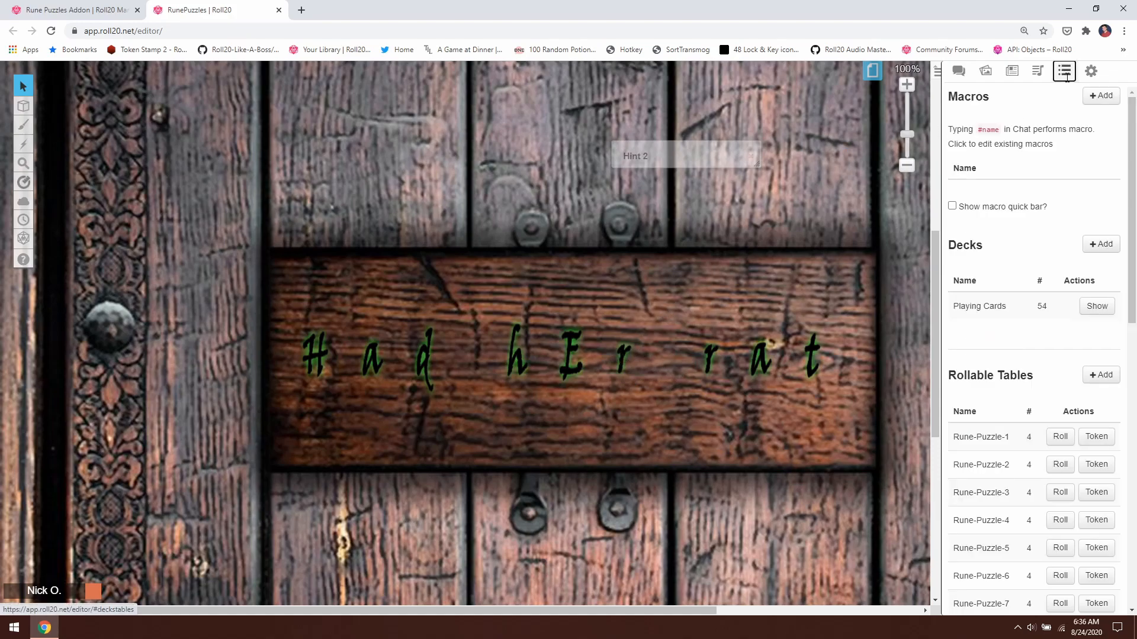
scroll(1043, 229, "down", 4)
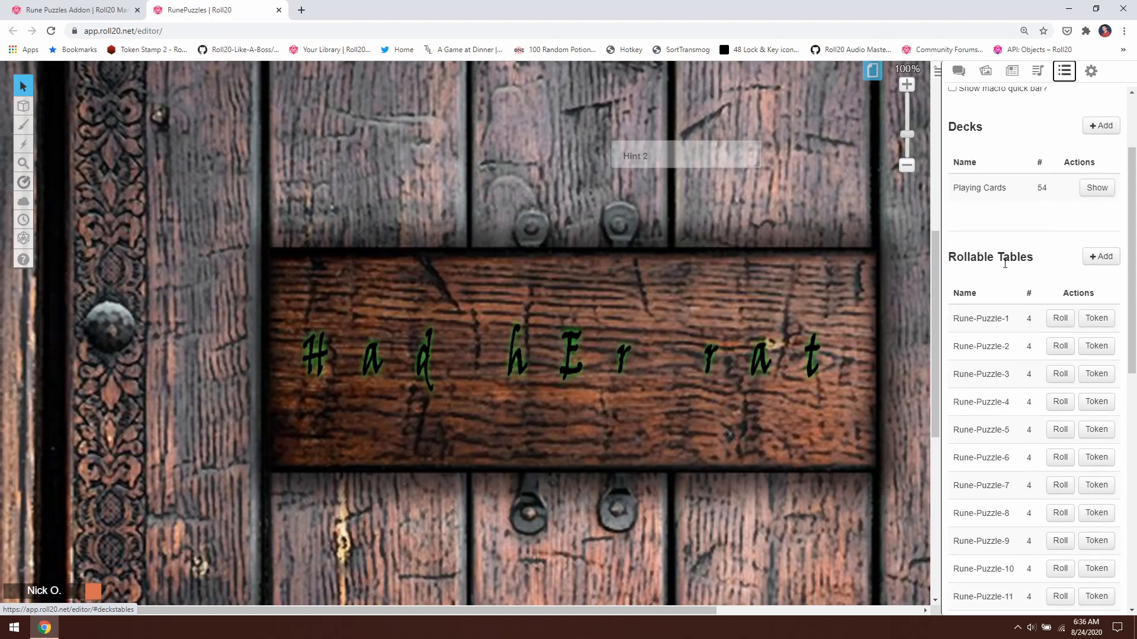
scroll(995, 229, "down", 5)
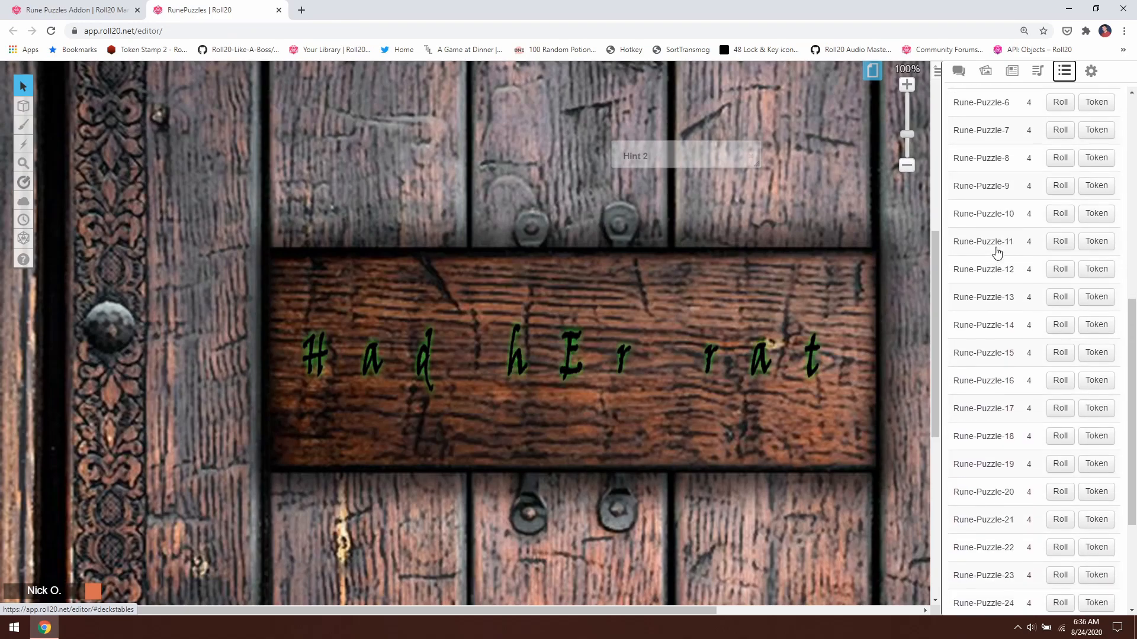
scroll(997, 253, "down", 2)
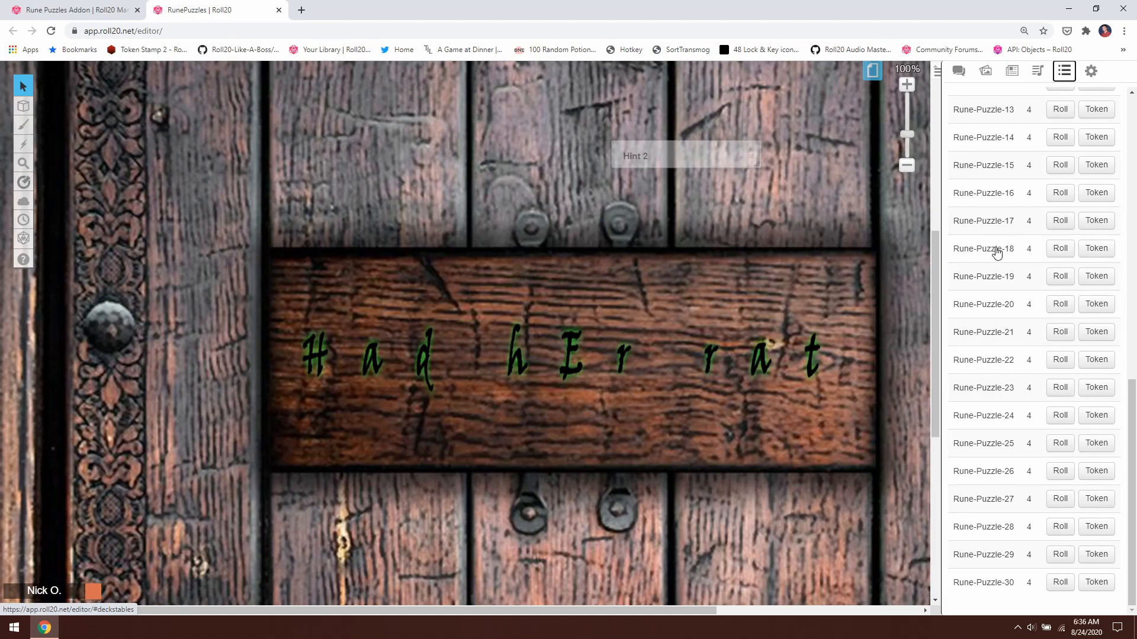
scroll(996, 252, "up", 9)
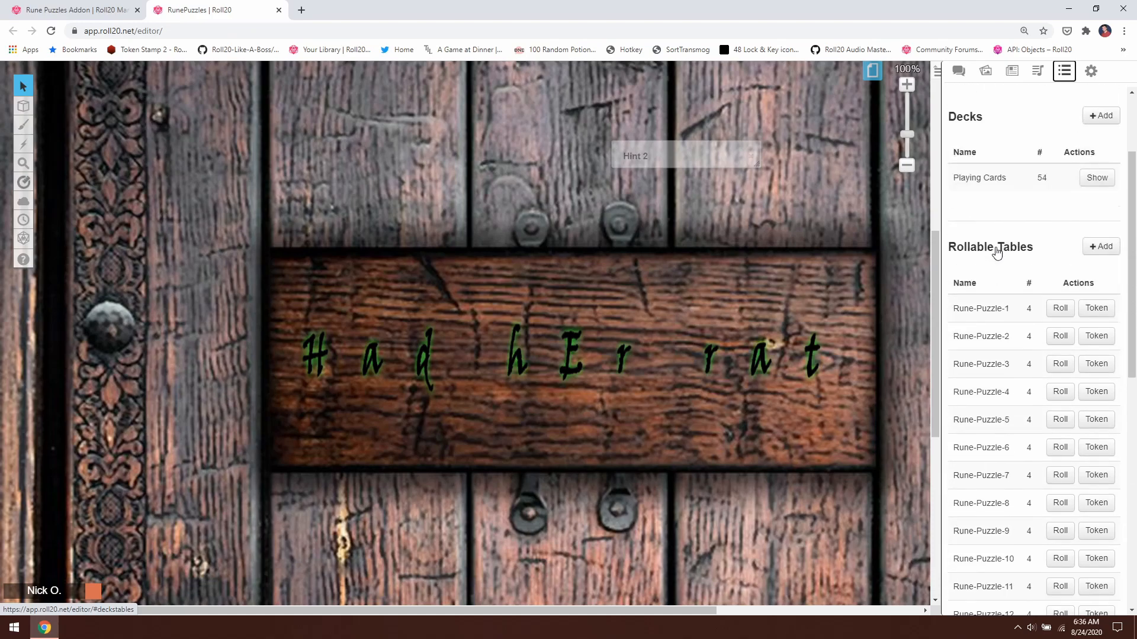
left_click(1107, 342)
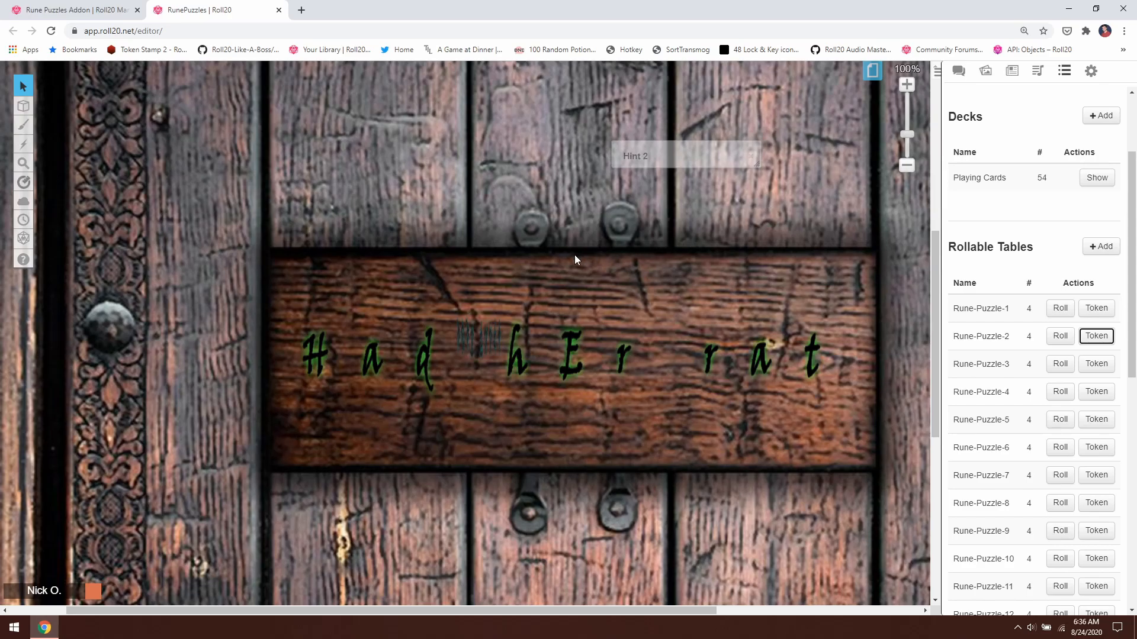
Step: Move the small new rune token below the anagram and move the "Had hEr rat" token above the wooden plank
scroll(365, 302, "up", 7)
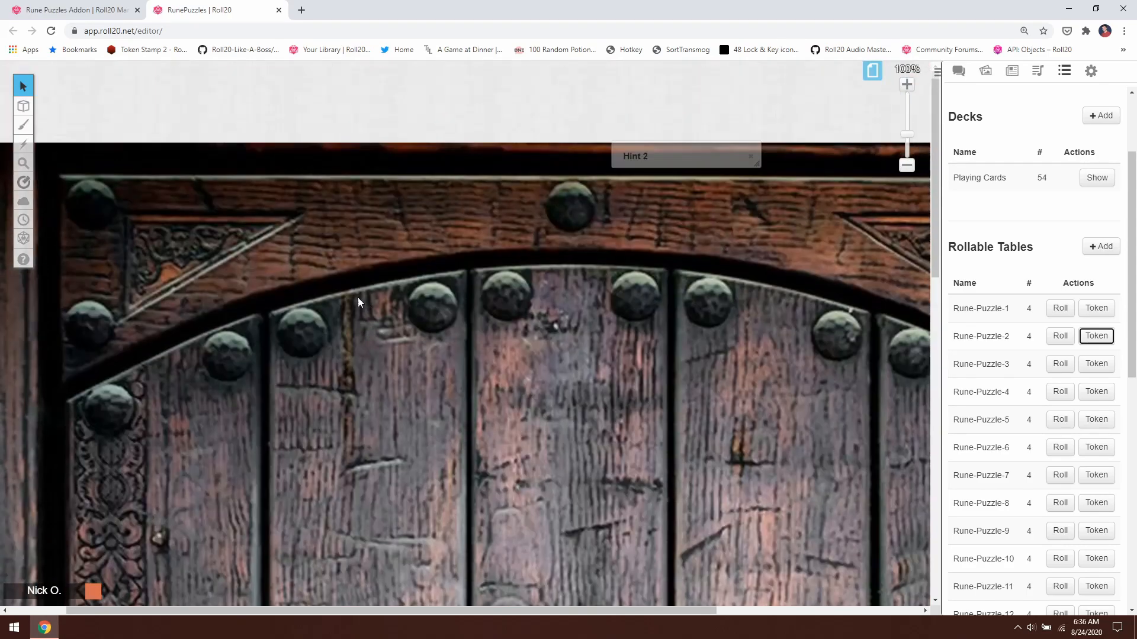
scroll(208, 186, "down", 7)
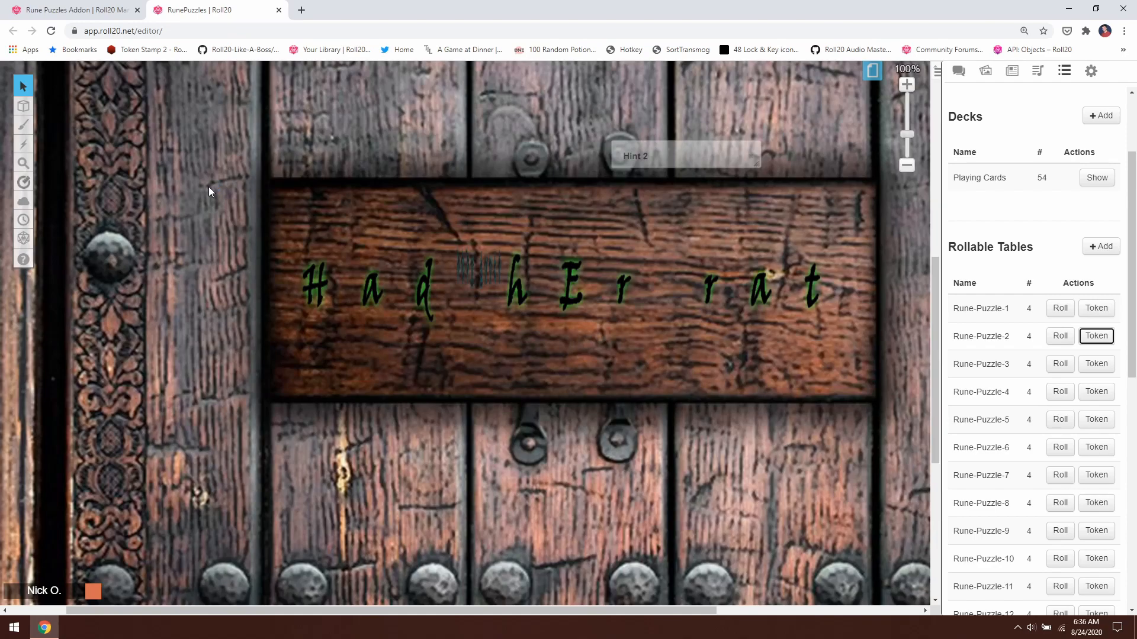
left_click_drag(482, 270, 478, 358)
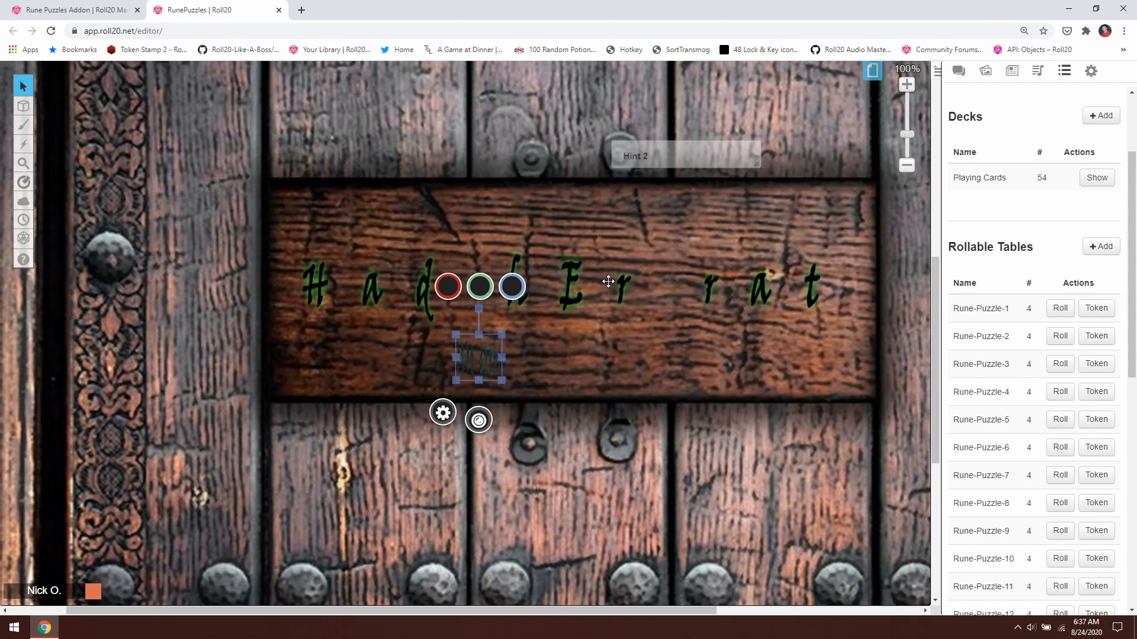
left_click(565, 263)
left_click_drag(580, 282, 578, 109)
Step: Set the new rune token's dimensions to 12 by 2 units and position it across the middle of the wooden plank
left_click(483, 362)
right_click(482, 361)
mouse_move(534, 339)
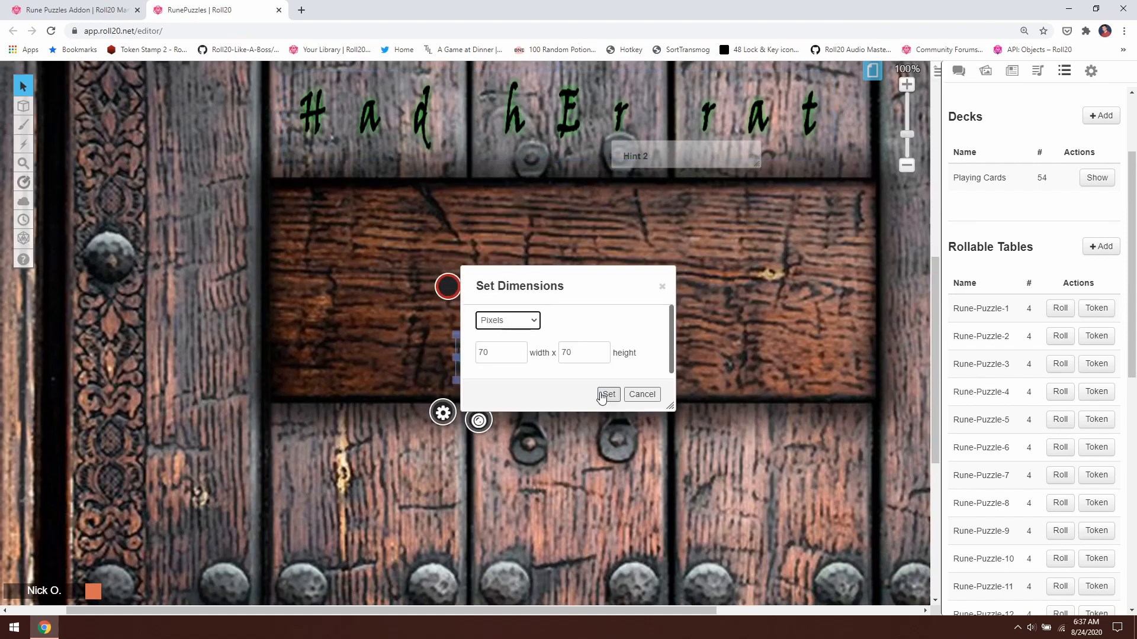
left_click(529, 320)
left_click(516, 348)
type("12")
key("Tab")
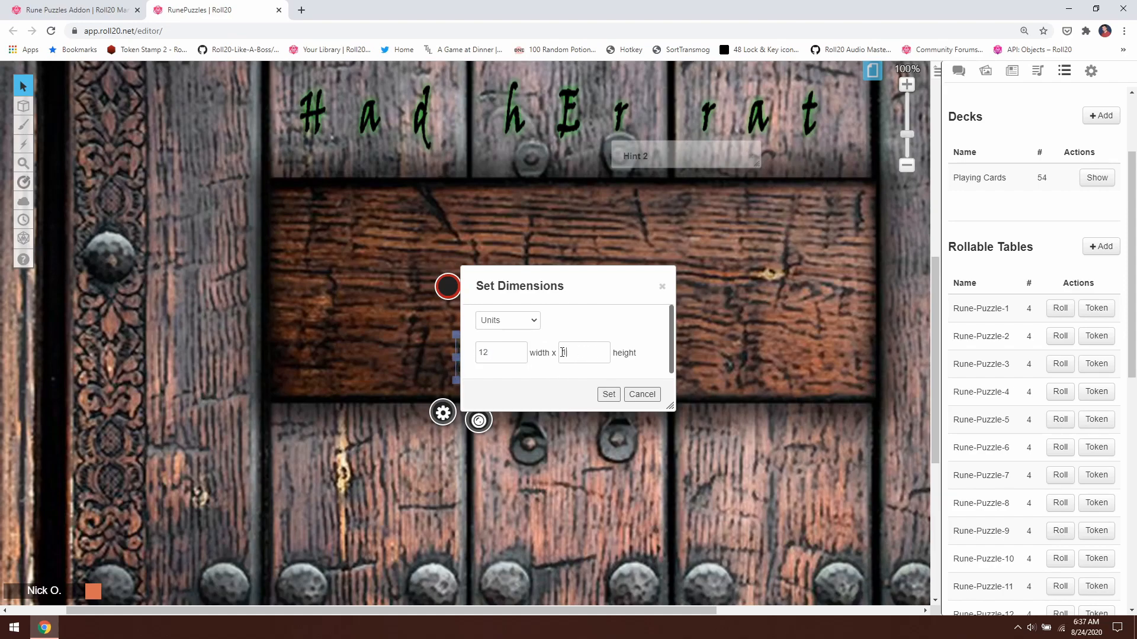
type("2")
left_click(609, 393)
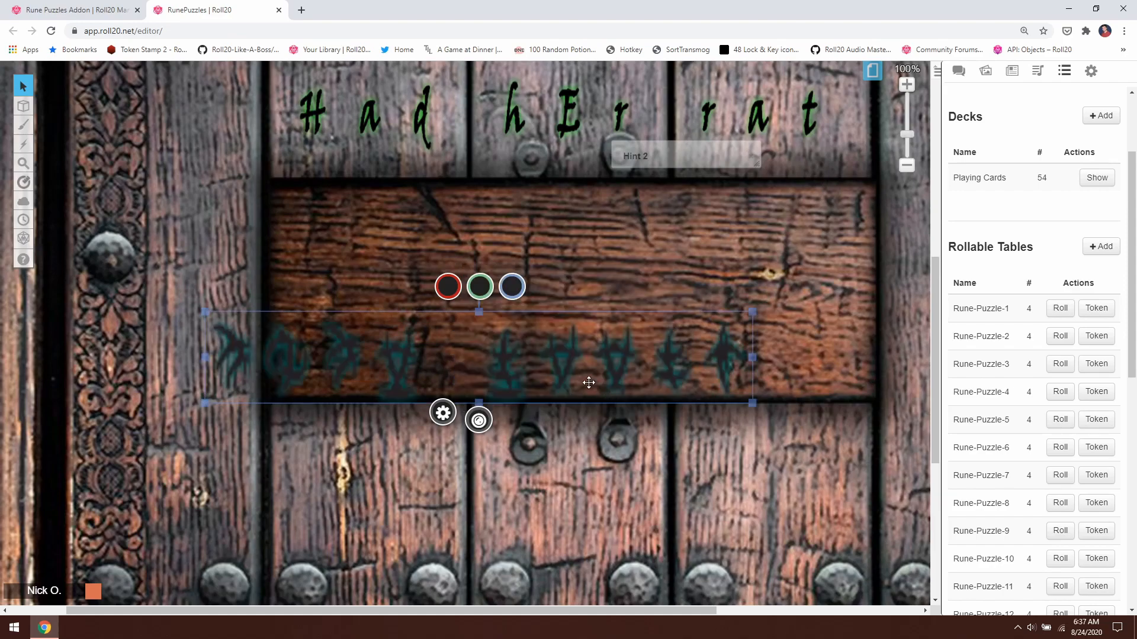
left_click_drag(559, 361, 669, 291)
left_click(700, 358)
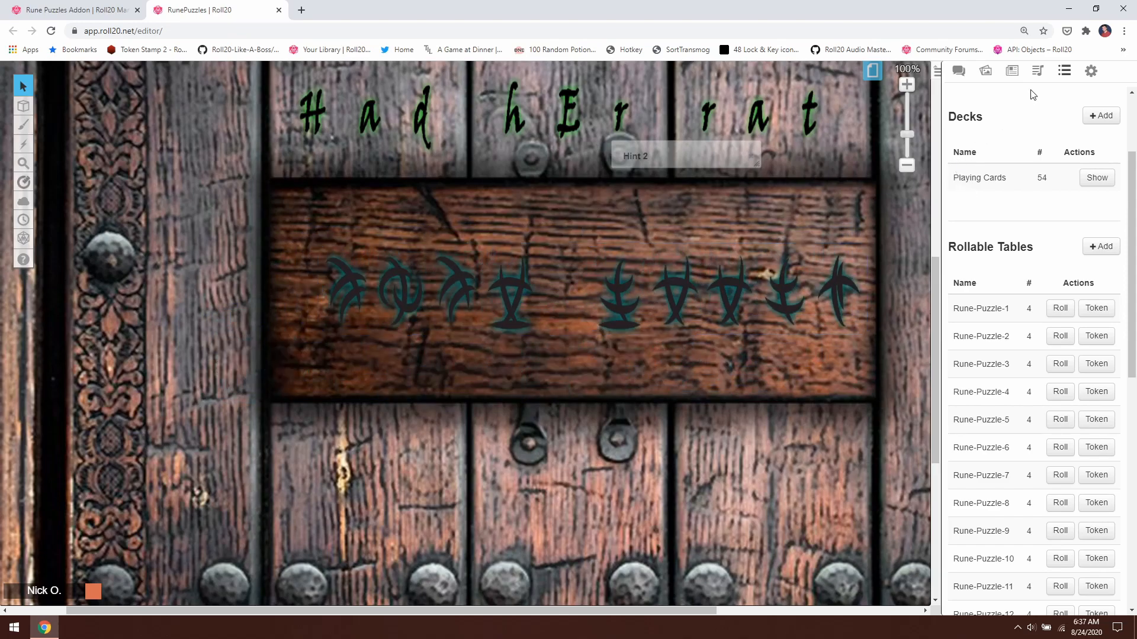
Step: Open the Rune Puzzle Instruction Manual and examine the table of anagrams, solutions and required hints
left_click(1019, 73)
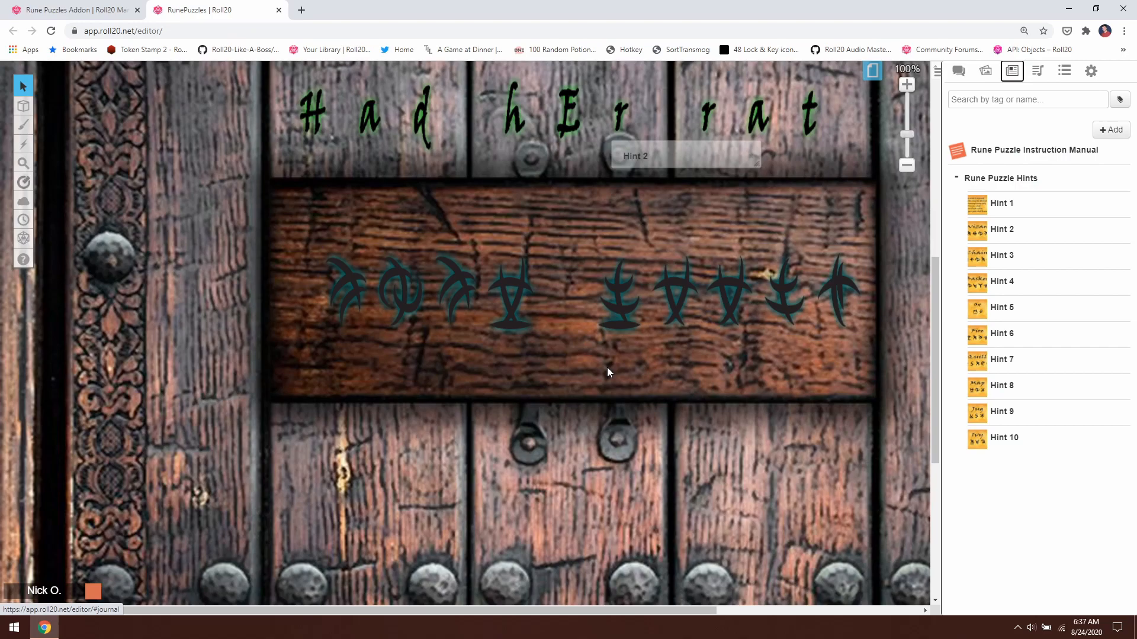
left_click(1054, 151)
scroll(719, 263, "down", 5)
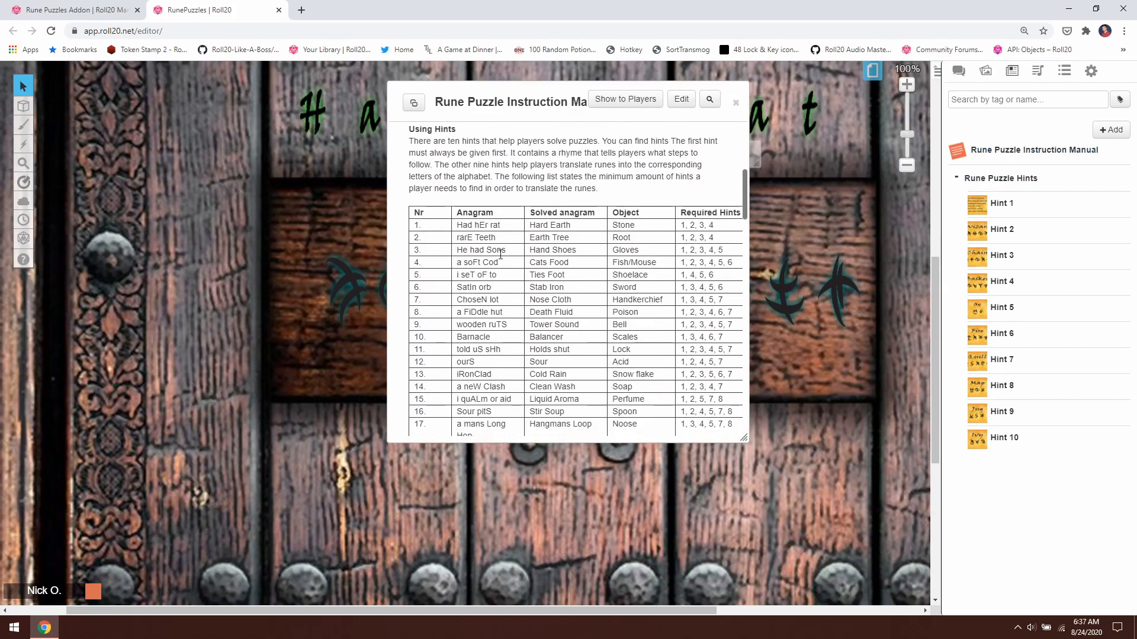
scroll(607, 264, "down", 1)
scroll(607, 265, "down", 1)
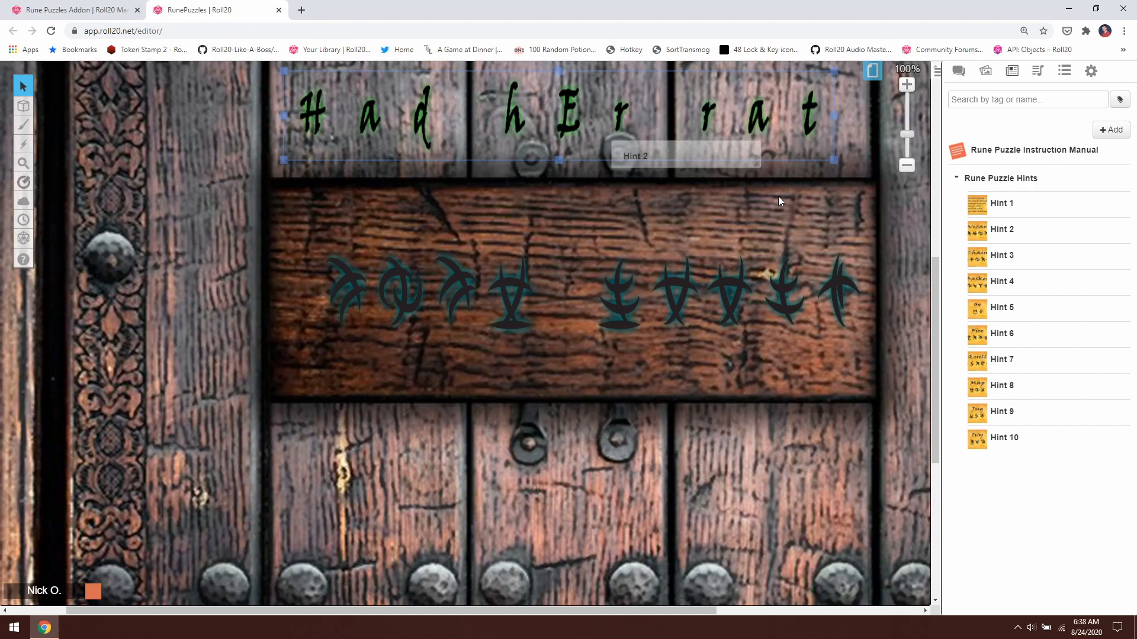
Step: Open the Rune Creation Page in the game and switch to the Anagram Maker website
left_click(872, 72)
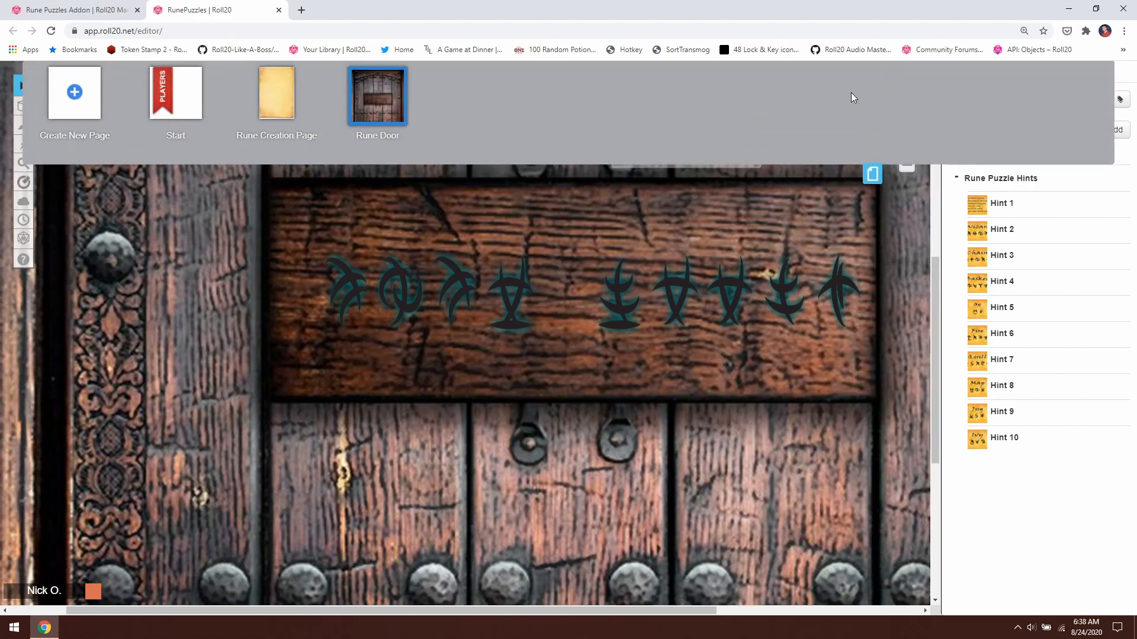
mouse_move(385, 116)
left_click(276, 117)
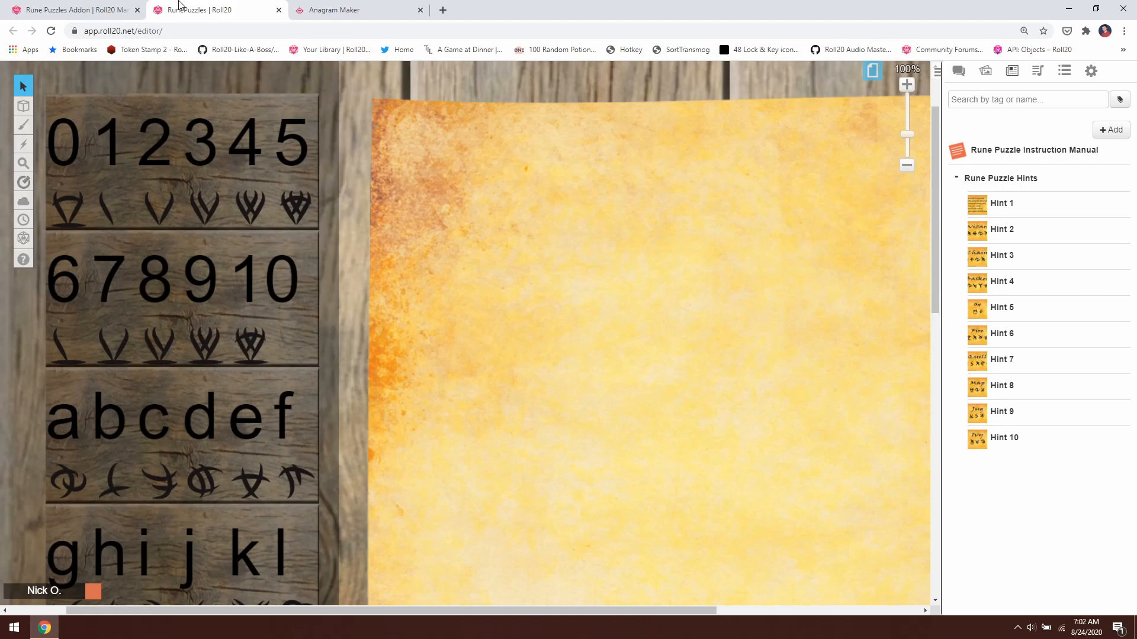
left_click(355, 8)
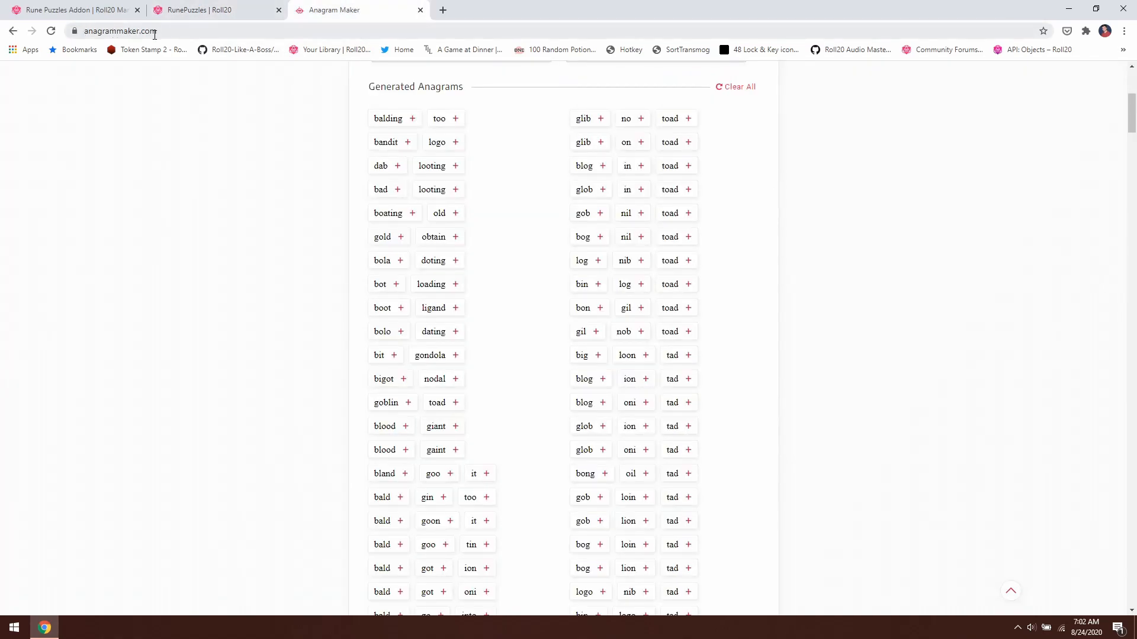
Step: Examine the anagrams generated for "Giant Blood" to find a suitable phrase for the rune puzzle
scroll(220, 113, "up", 5)
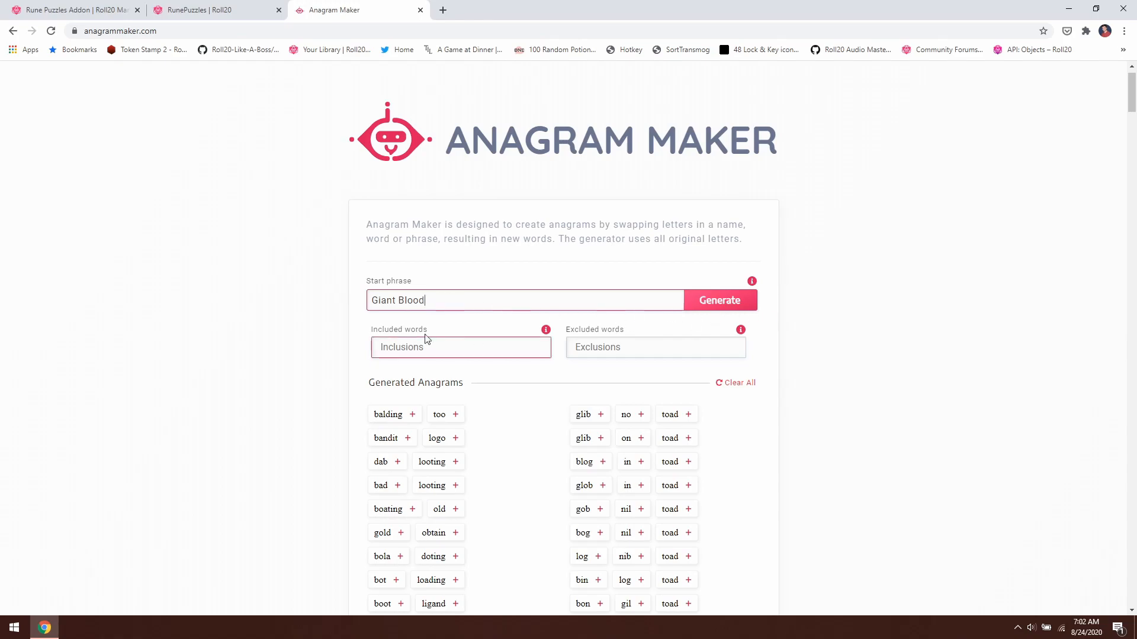
scroll(327, 398, "down", 2)
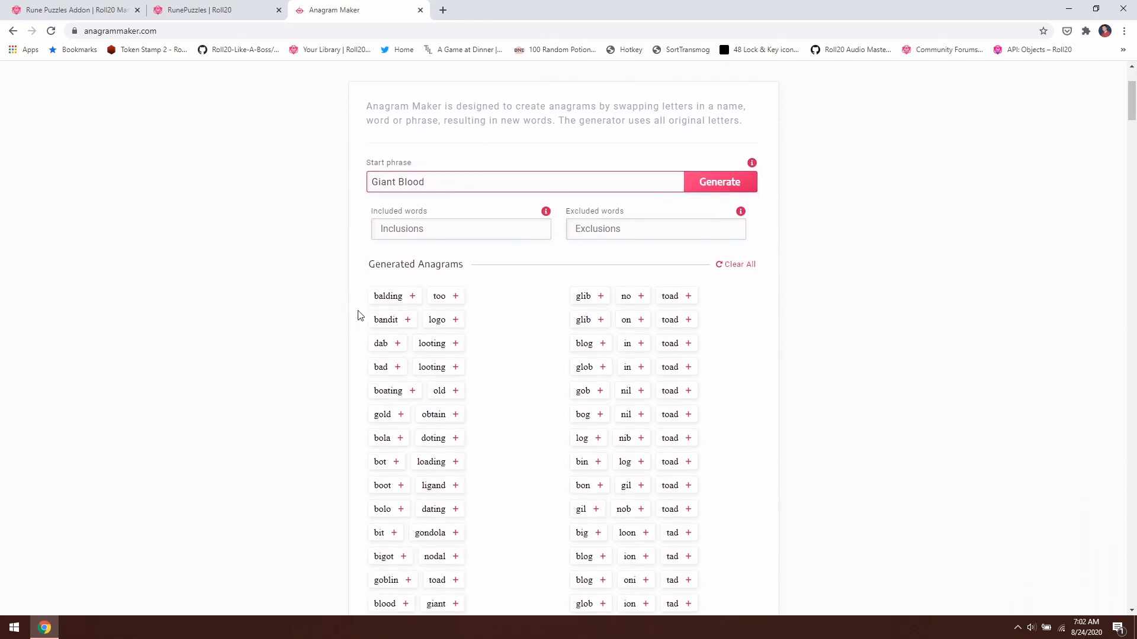
scroll(355, 304, "down", 3)
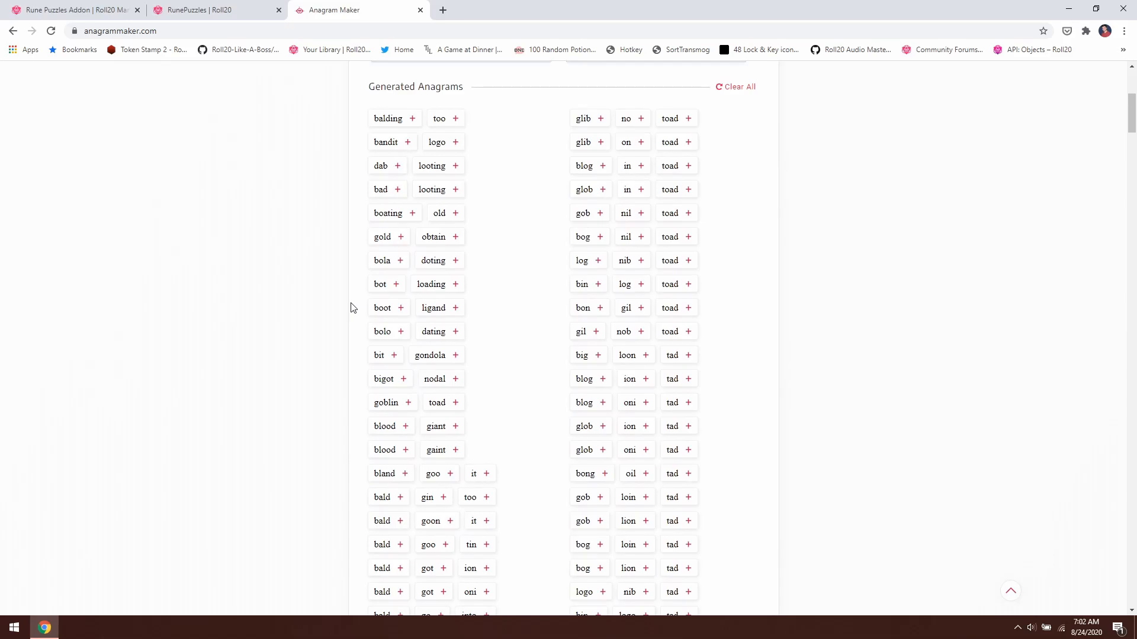
scroll(353, 307, "up", 1)
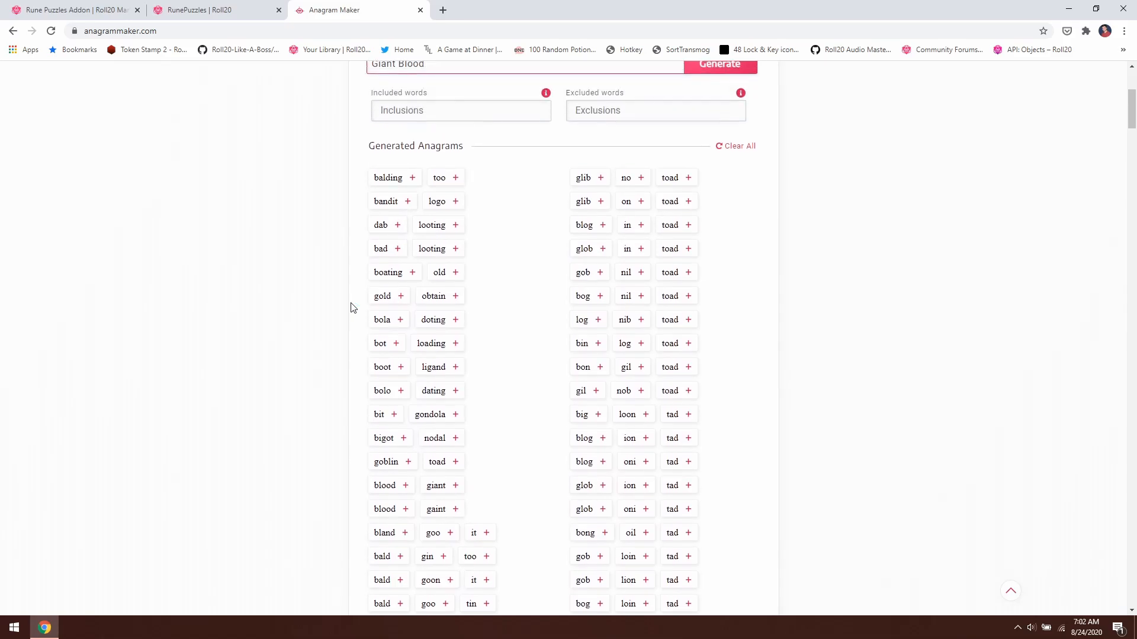
scroll(351, 292, "down", 9)
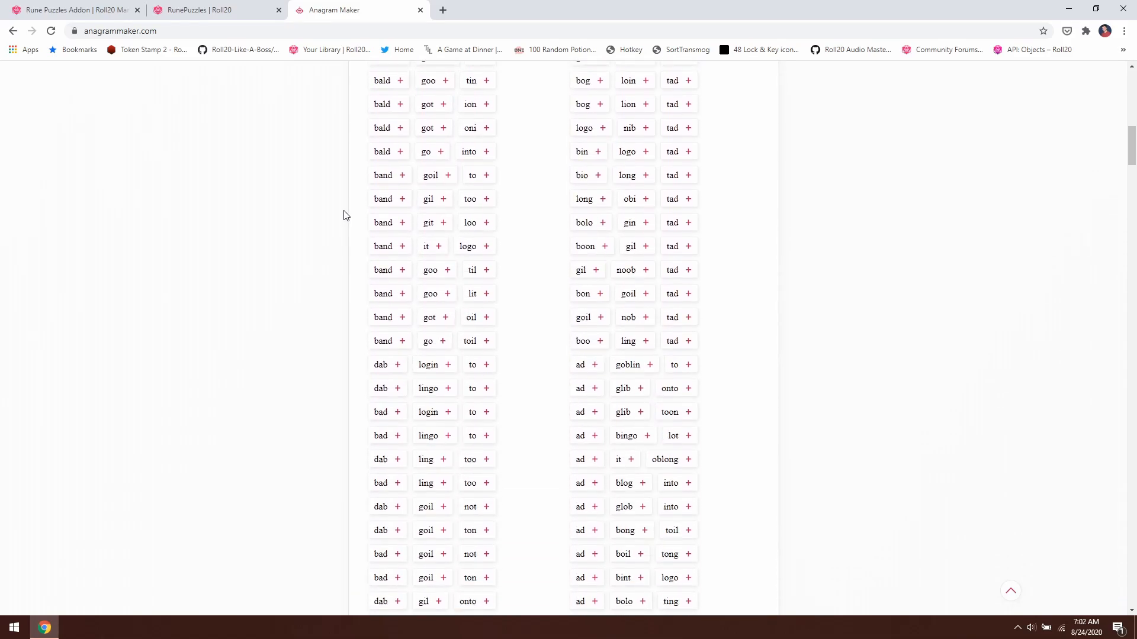
scroll(347, 215, "up", 6)
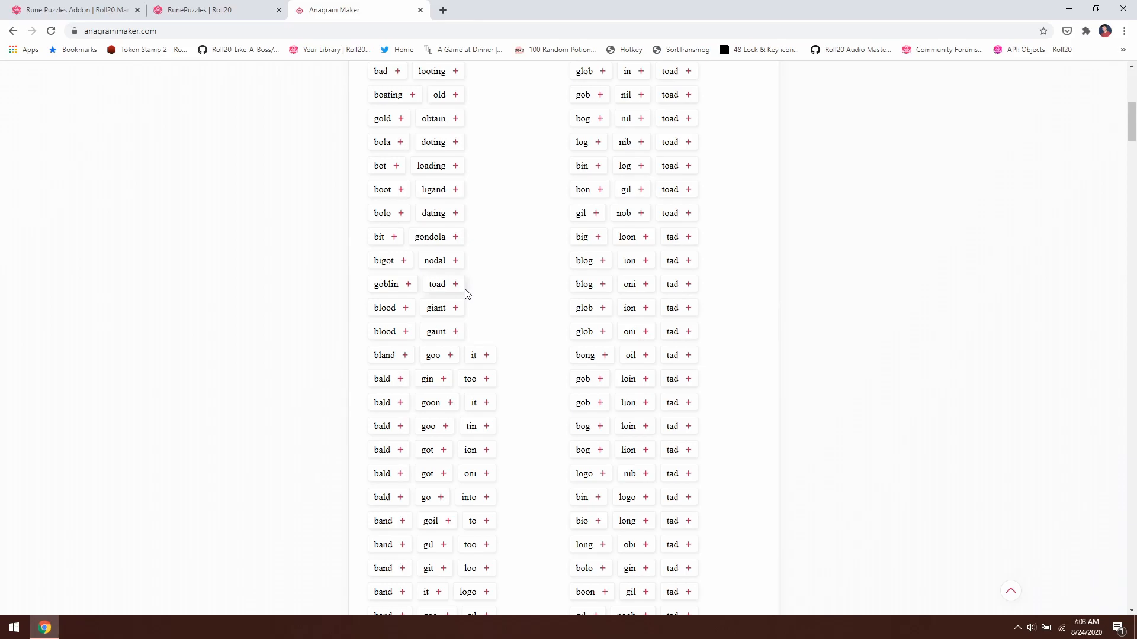
Step: Switch to the RunePuzzles game in Roll20 and copy the rune for the letter g onto the blank parchment
key("ctrl+shift+Tab")
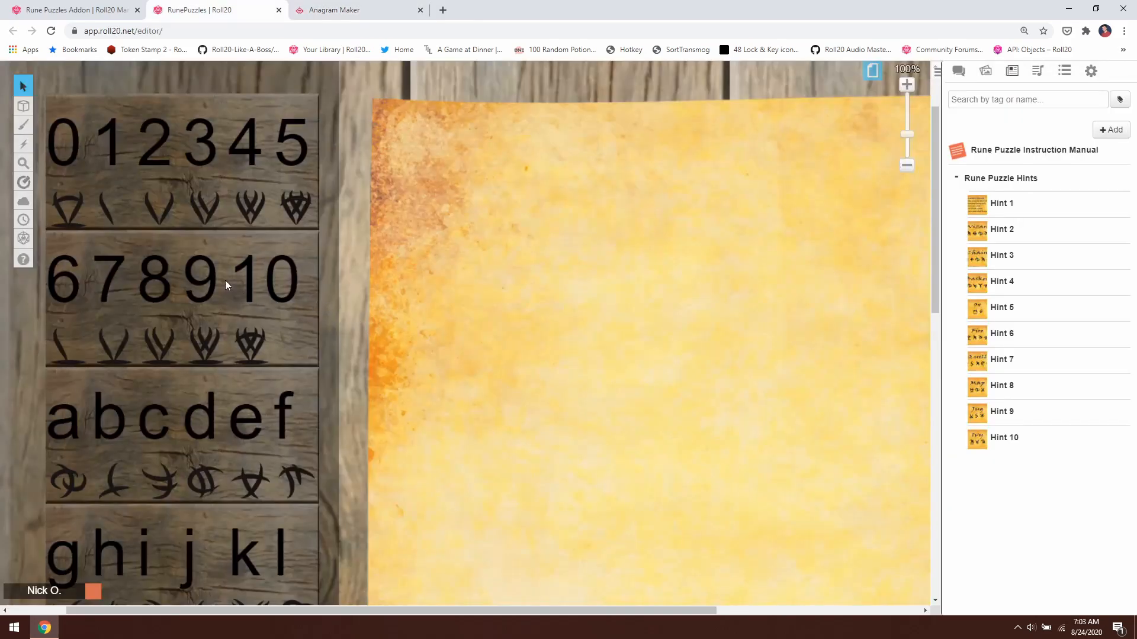
scroll(225, 280, "down", 3)
scroll(218, 294, "down", 2)
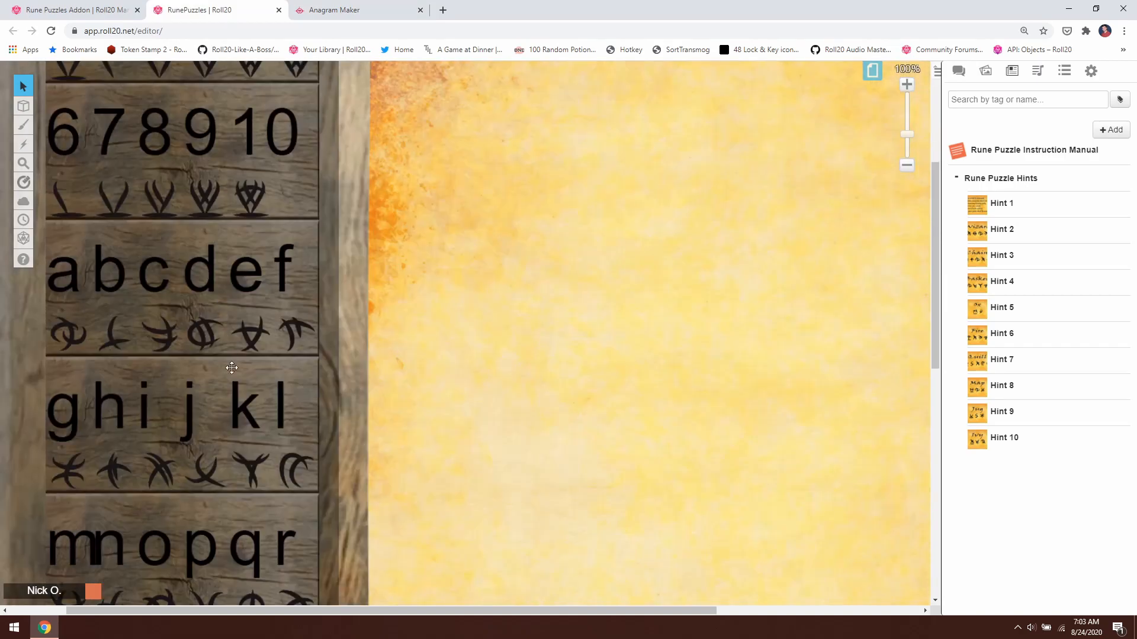
left_click(64, 471)
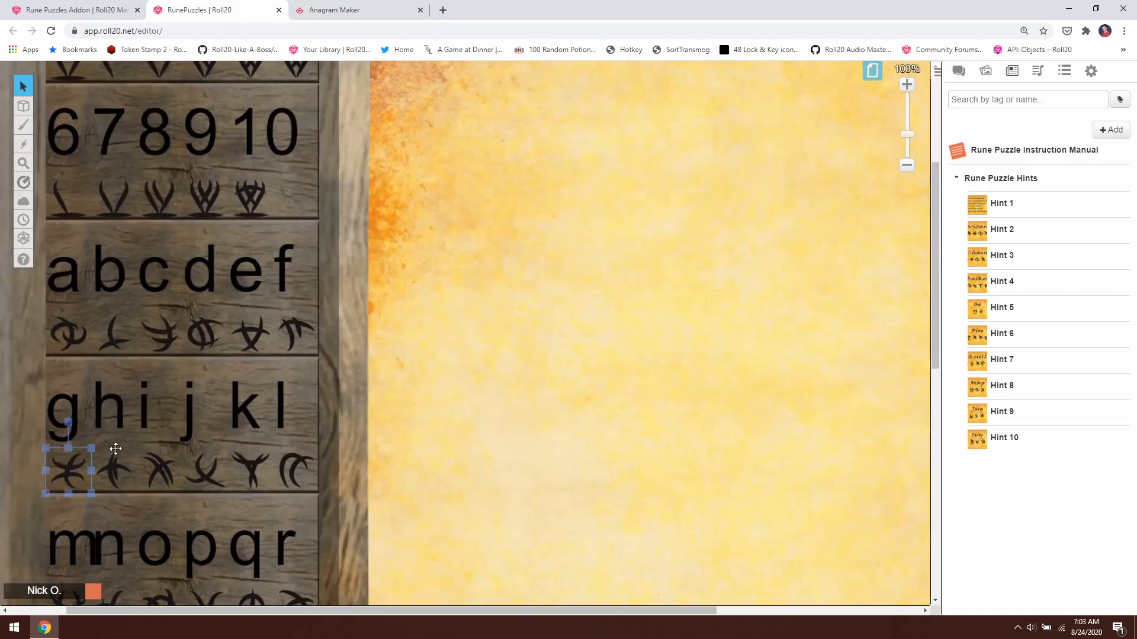
left_click(421, 282)
key("ctrl+v")
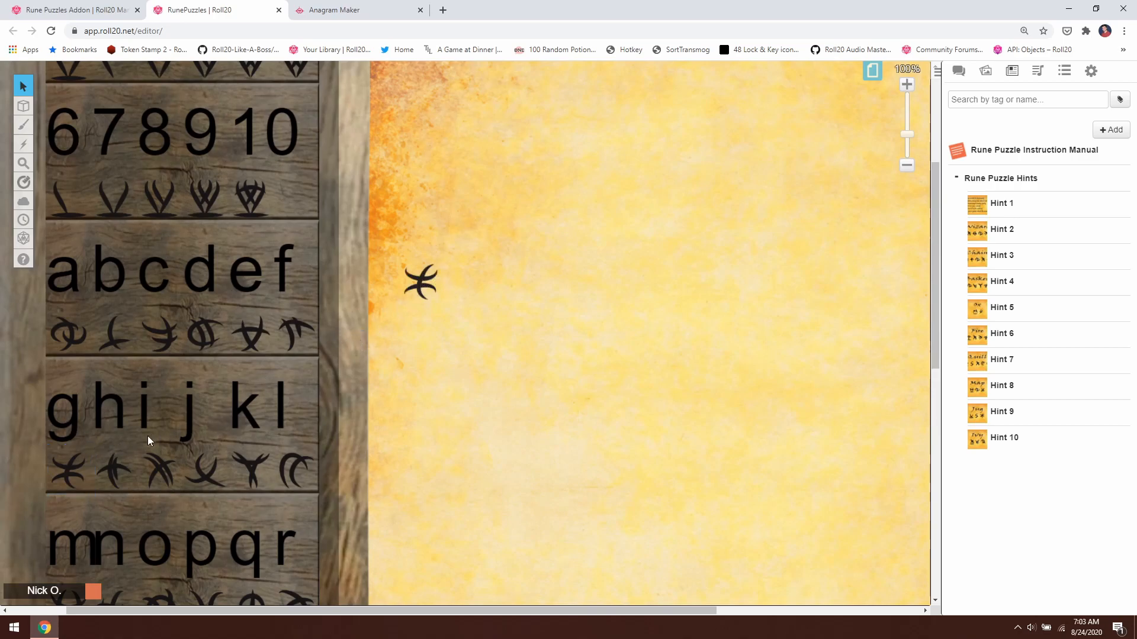
Step: Copy the rune for the letter i onto the parchment and align it beside the g rune
left_click(155, 468)
key("ctrl+c")
left_click(454, 296)
key("ctrl+v")
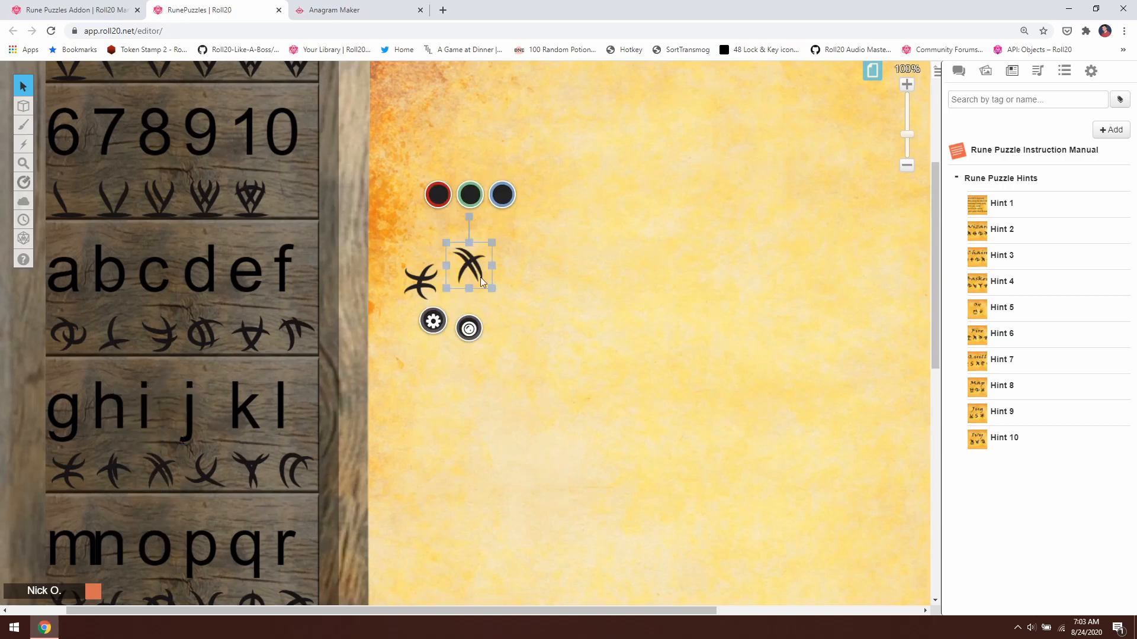
left_click_drag(471, 279, 467, 297)
left_click(429, 279)
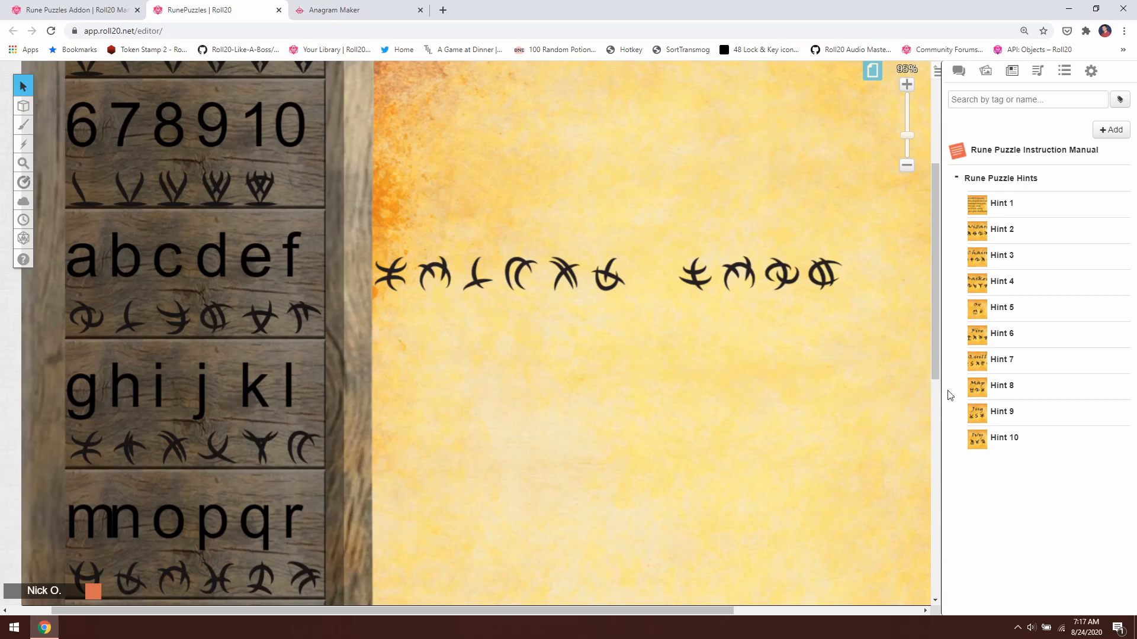
Step: Open the Hint 8 and Hint 10 handouts and examine the underscored first runes of "Map" and "Ivy"
left_click(999, 387)
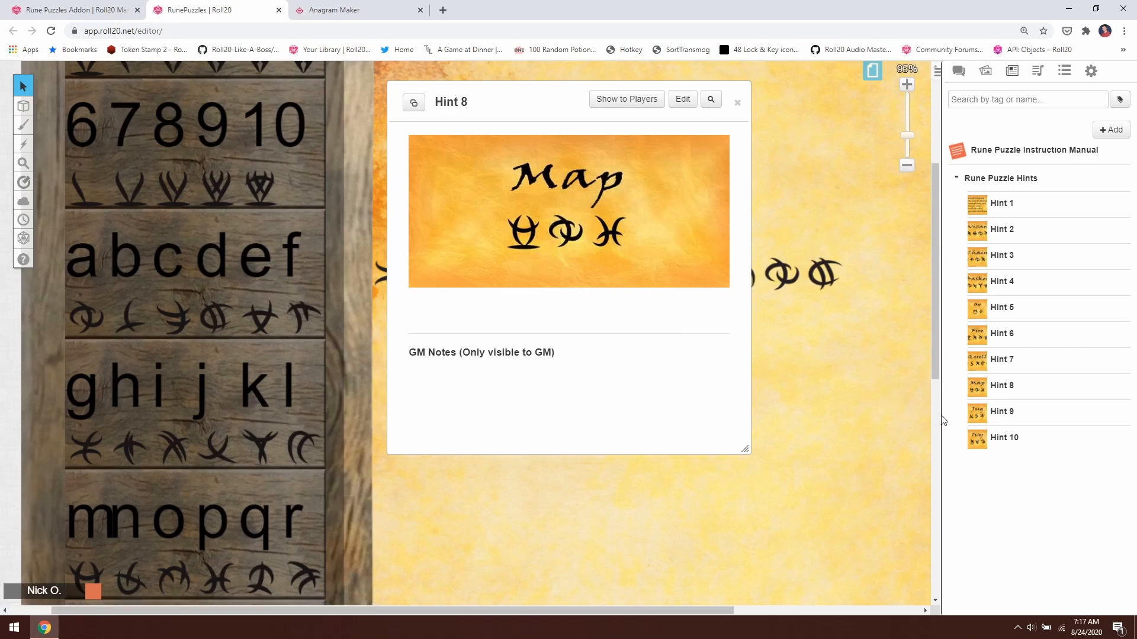
left_click(995, 438)
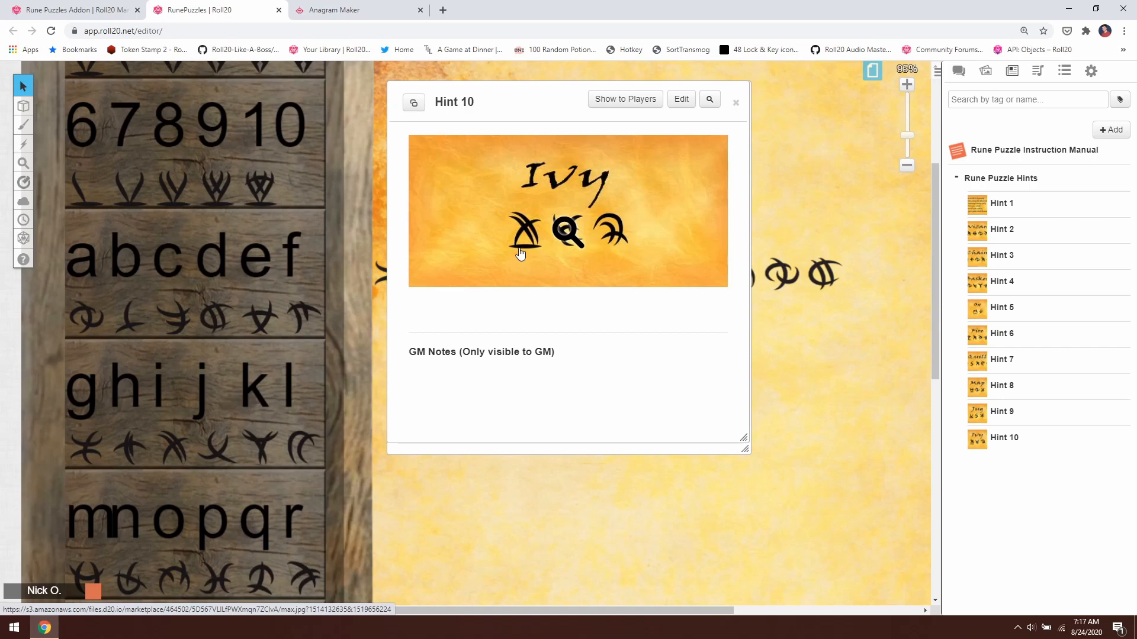
left_click(736, 103)
left_click(736, 102)
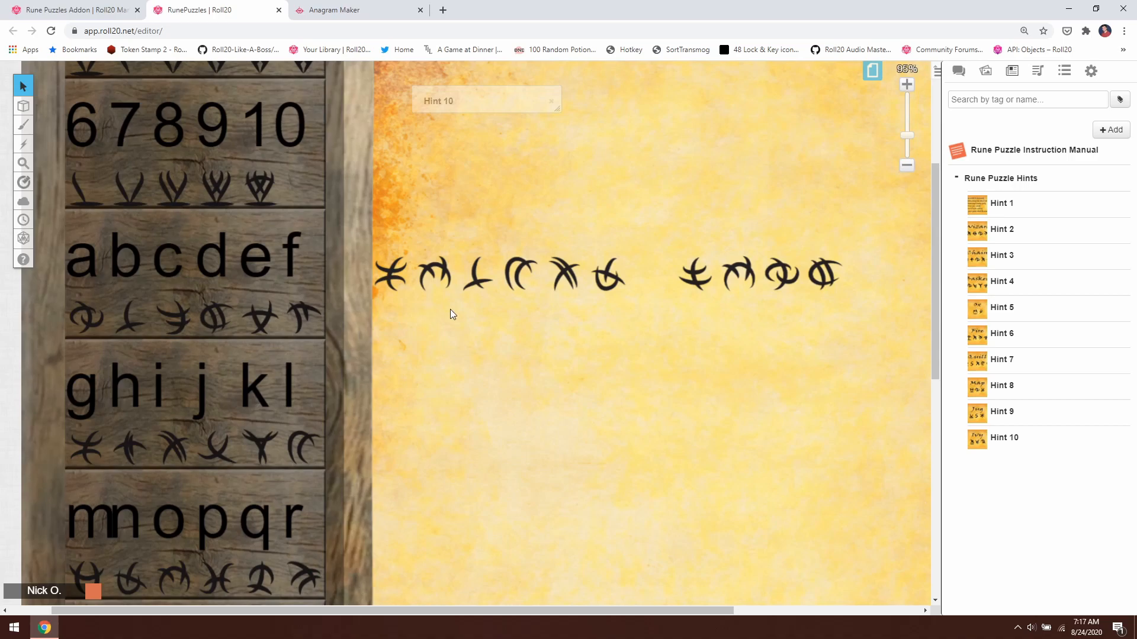
Step: Copy the underscore from the rune boards and place it beneath the first rune of the anagram on the parchment
scroll(349, 302, "down", 3)
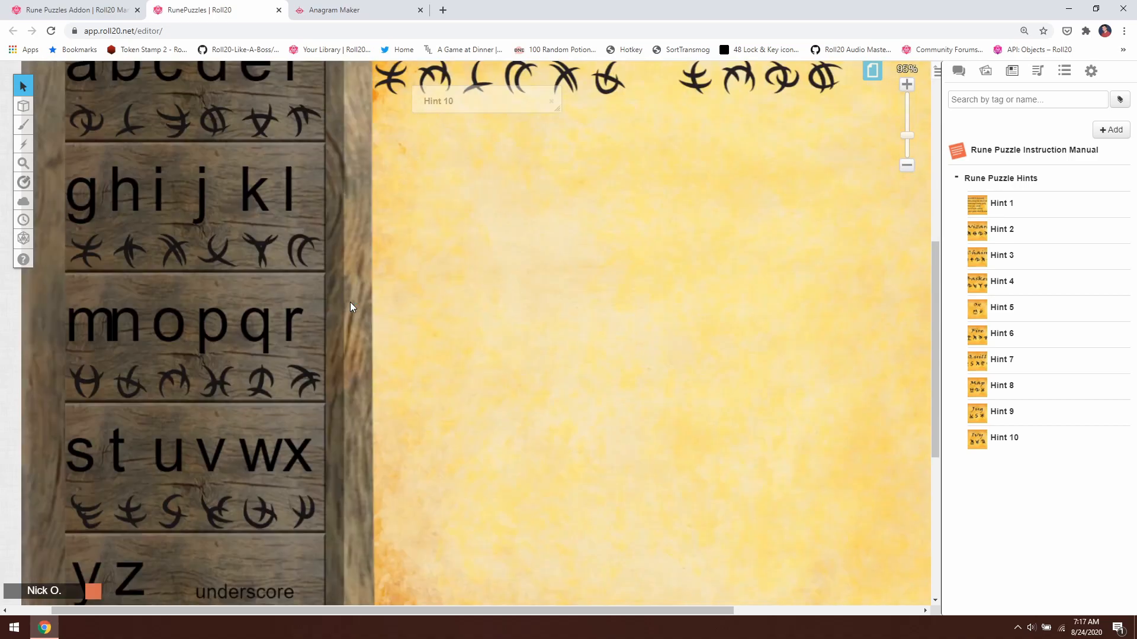
scroll(312, 308, "down", 2)
left_click(219, 467)
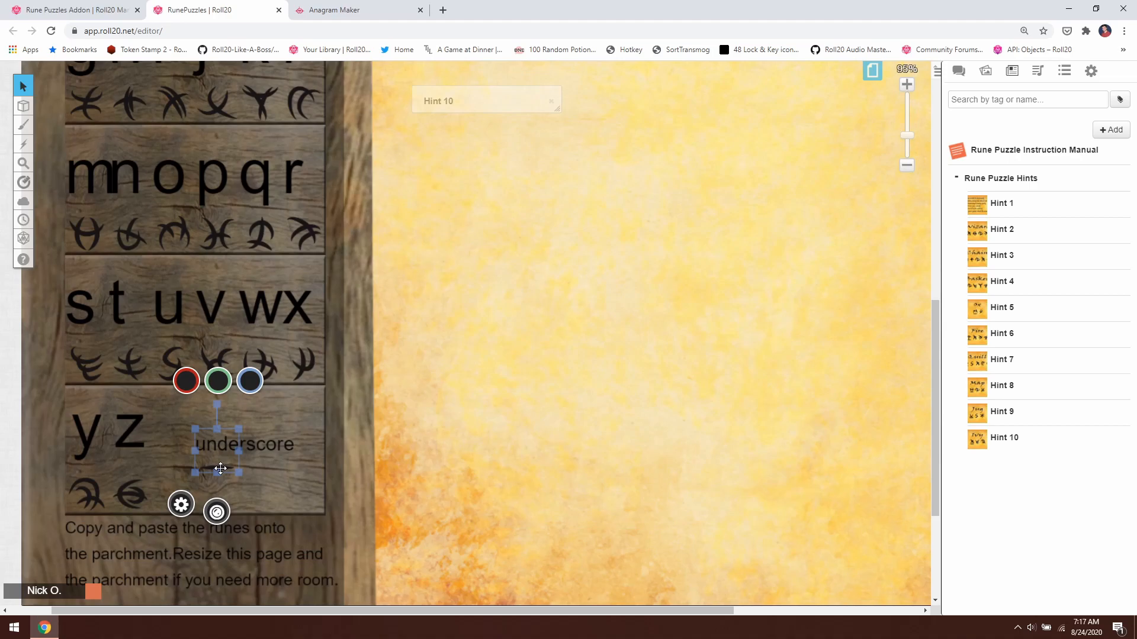
scroll(423, 396, "up", 5)
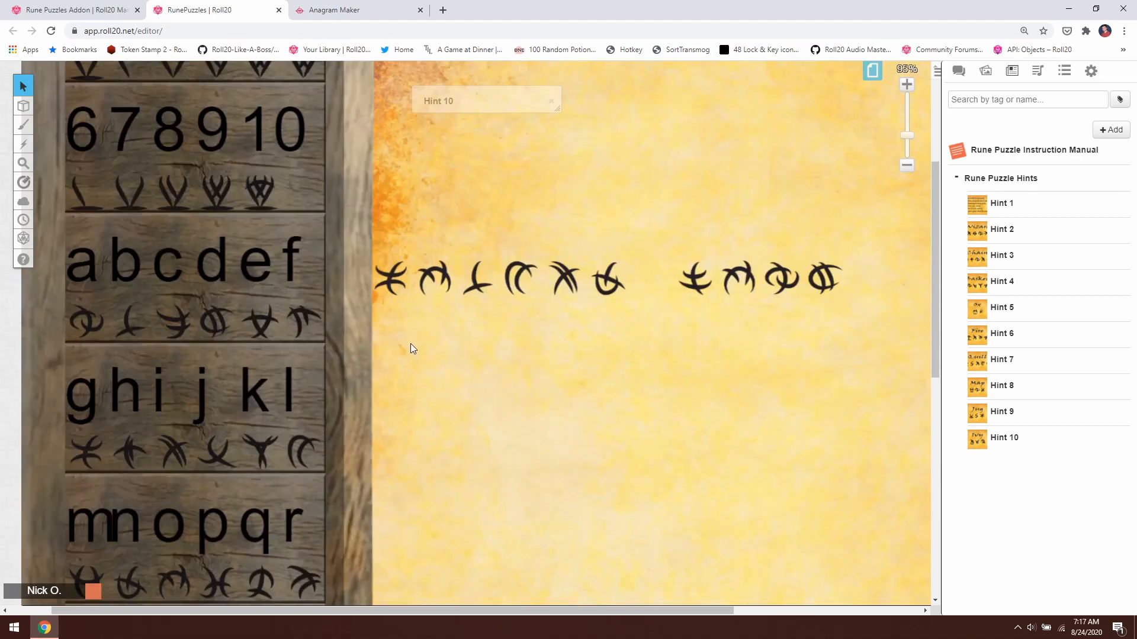
left_click_drag(407, 335, 394, 294)
left_click(431, 306)
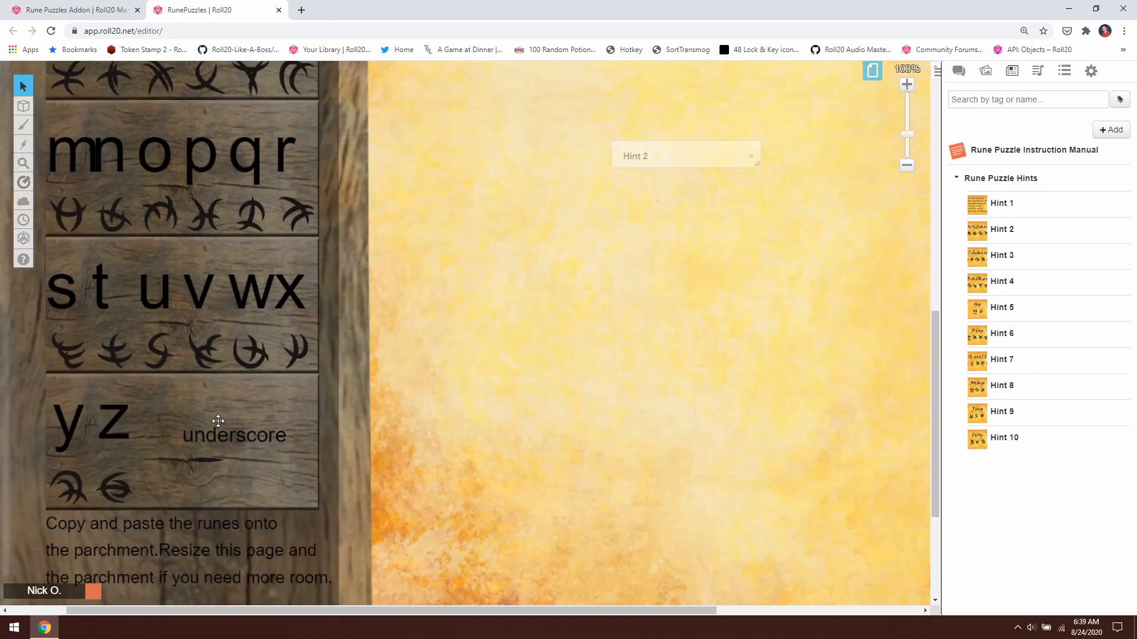
Step: Copy the rune for the number 1 and place two copies side by side on the parchment below the existing number runes
scroll(216, 424, "up", 4)
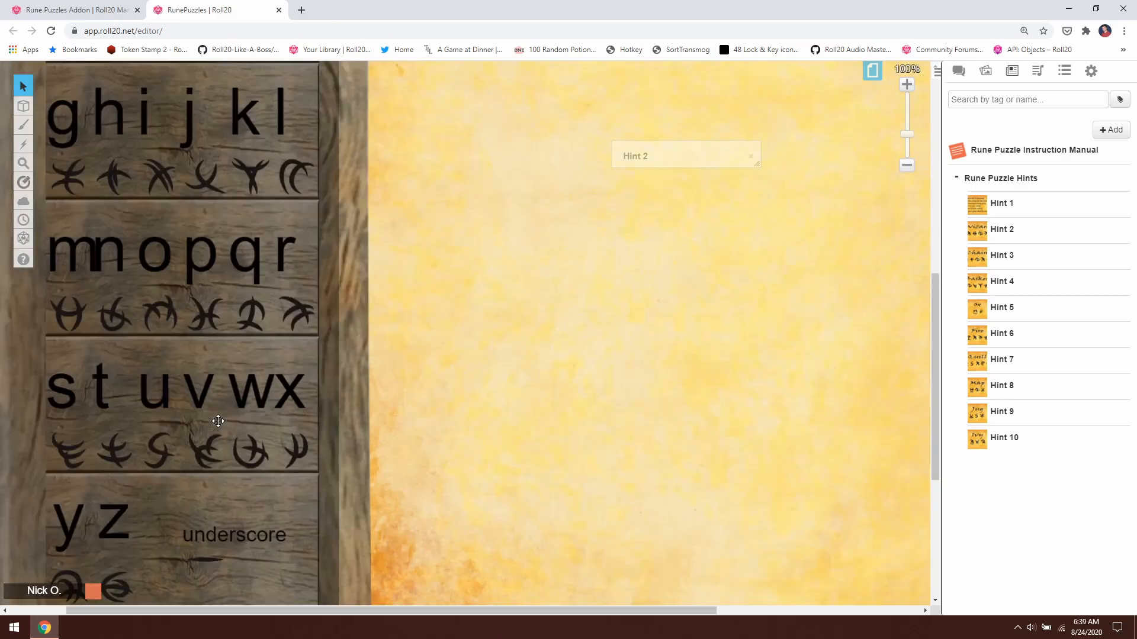
scroll(216, 424, "up", 3)
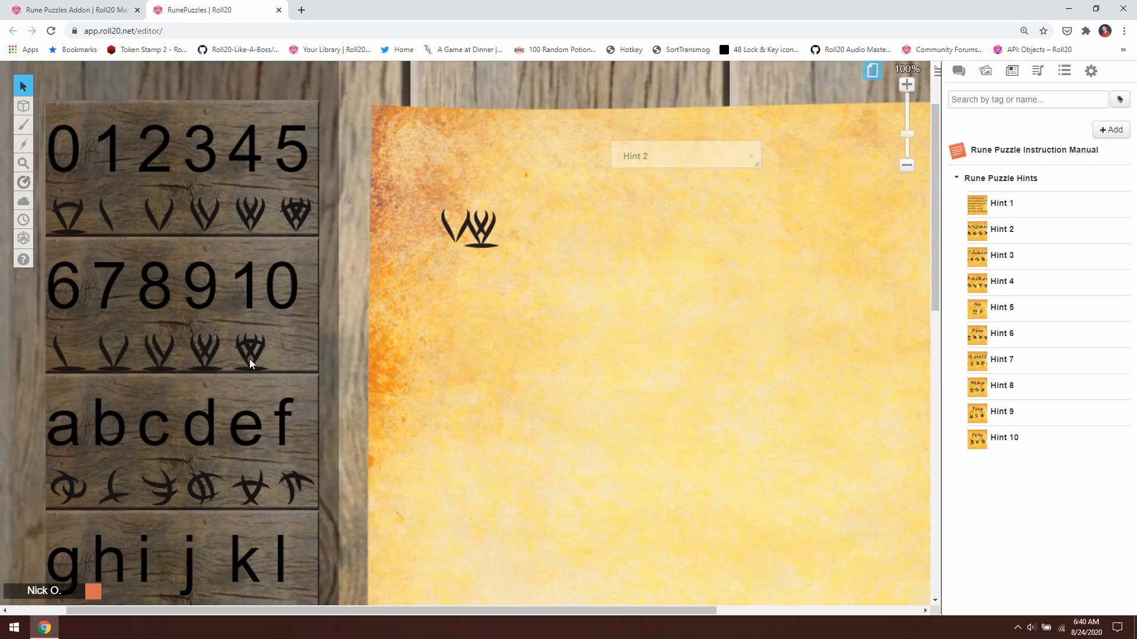
left_click(106, 222)
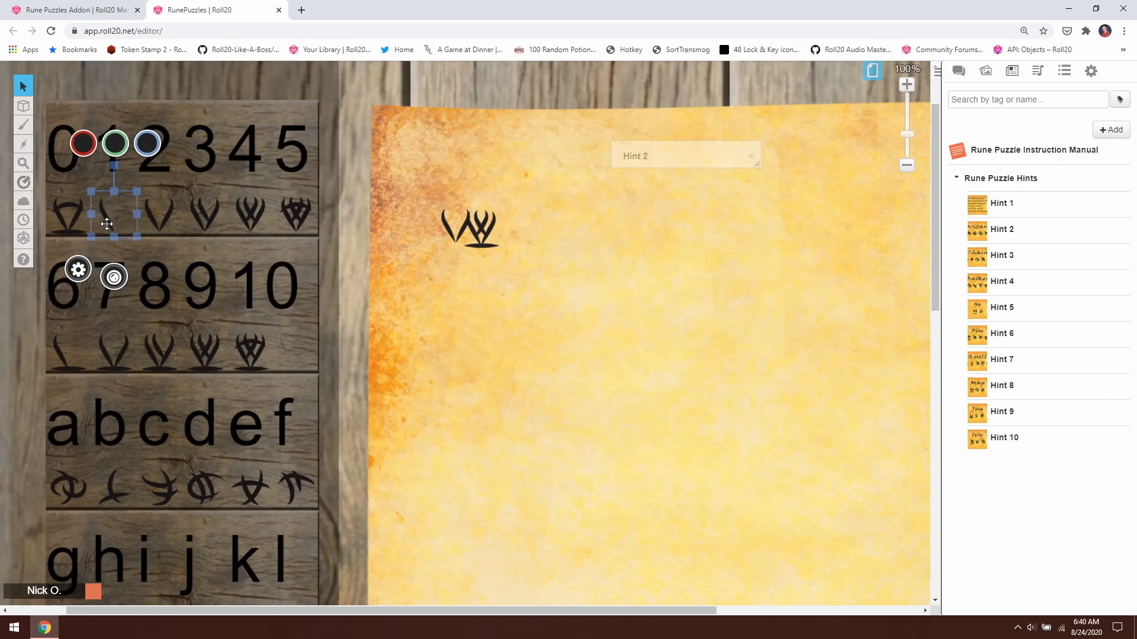
left_click(413, 299)
key("ctrl+v")
key("ctrl+v")
key("ctrl+v")
mouse_move(448, 359)
left_mouse_down()
mouse_move(472, 356)
mouse_move(478, 377)
mouse_move(432, 348)
left_mouse_up()
left_click(499, 383)
left_click(397, 395)
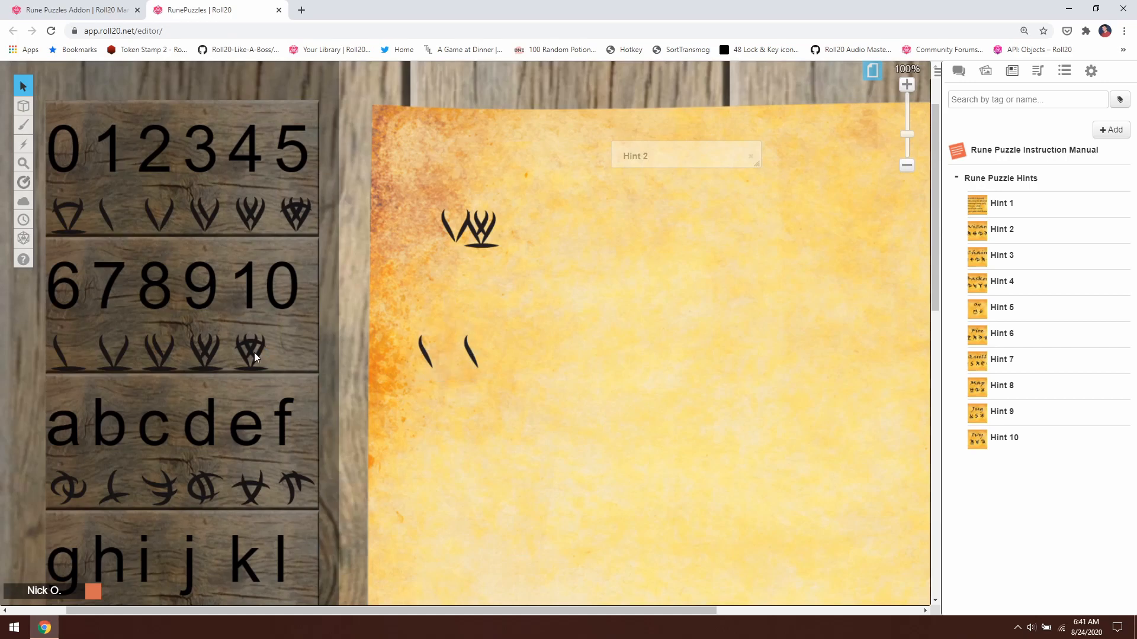